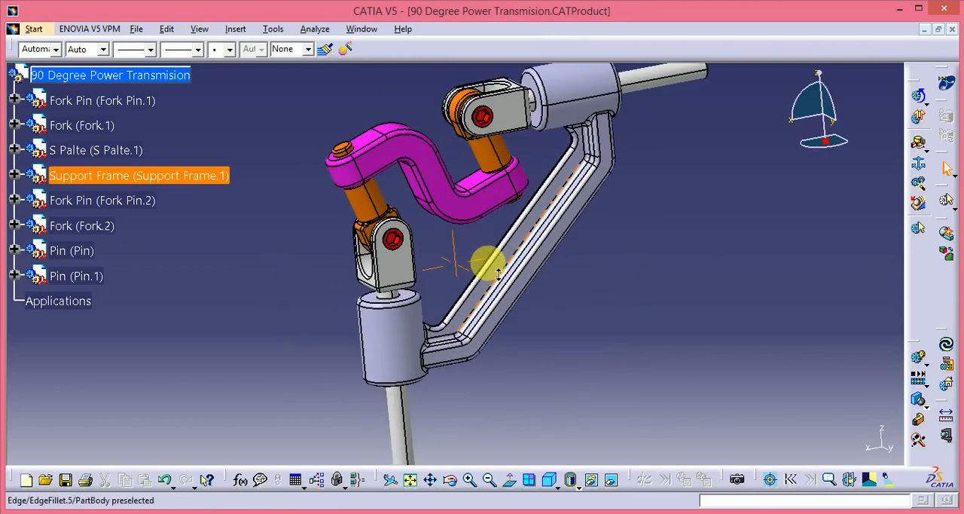
# Step: Switch the 90 Degree Power Transmision assembly to the DMU Kinematics workbench
pyautogui.click(30, 30)
pyautogui.moveTo(68, 148)
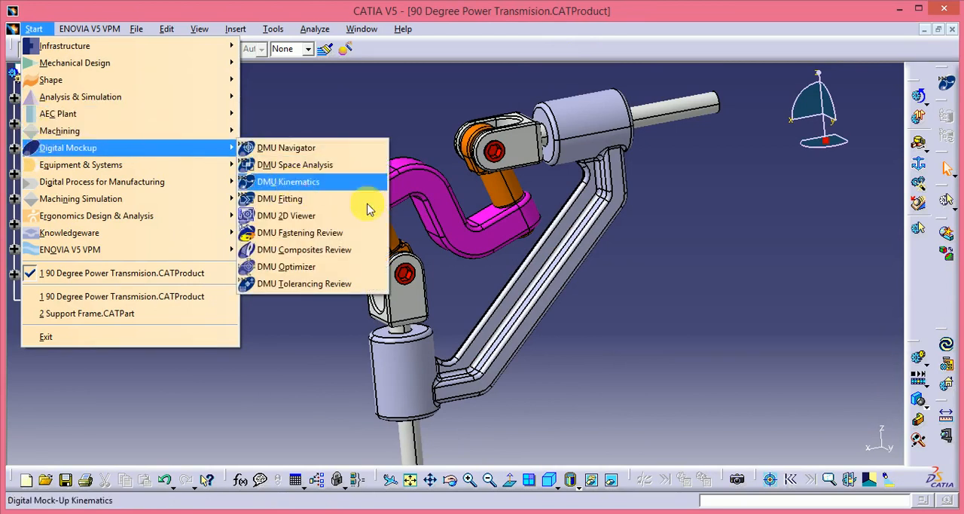
pyautogui.click(354, 182)
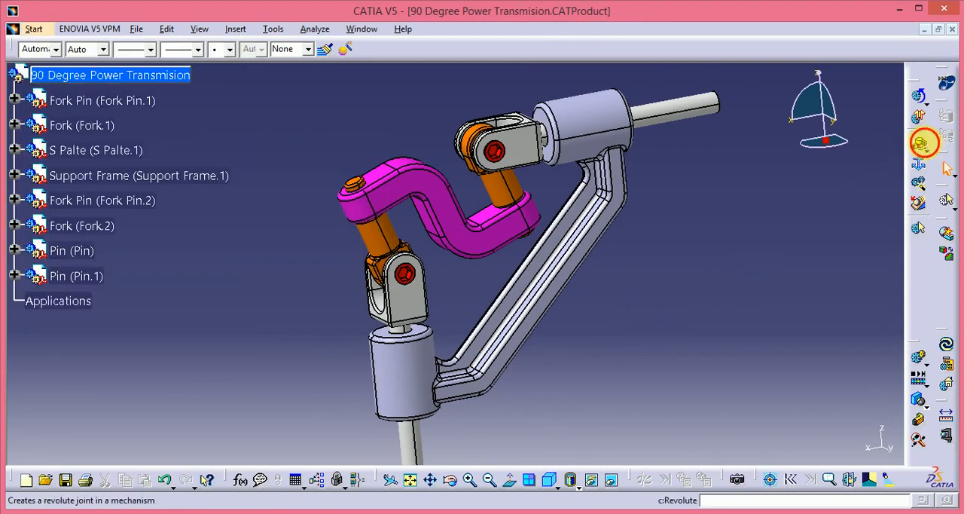
# Step: Create a new mechanism named Mechanism.1 and set the Support Frame as its fixed part
pyautogui.click(925, 145)
pyautogui.click(544, 307)
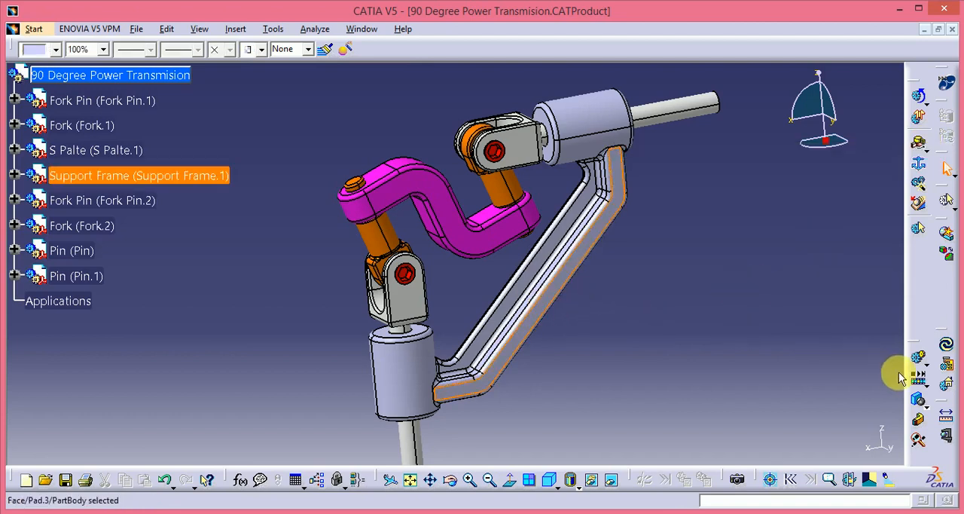
pyautogui.click(919, 167)
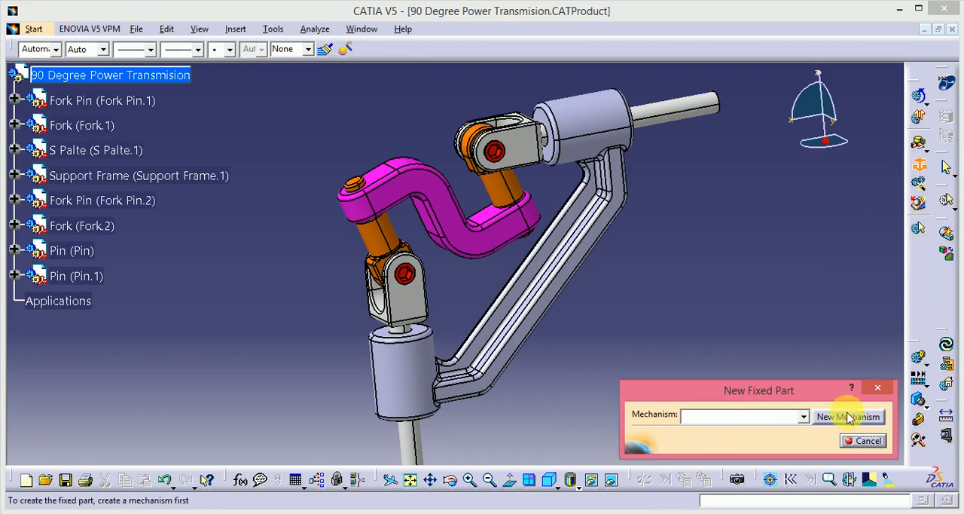
pyautogui.click(849, 418)
pyautogui.click(814, 441)
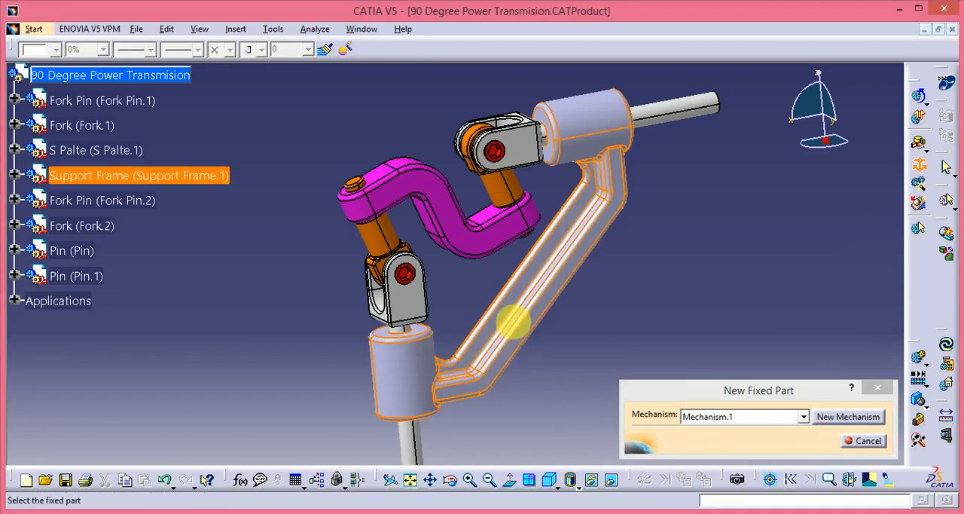
pyautogui.click(512, 324)
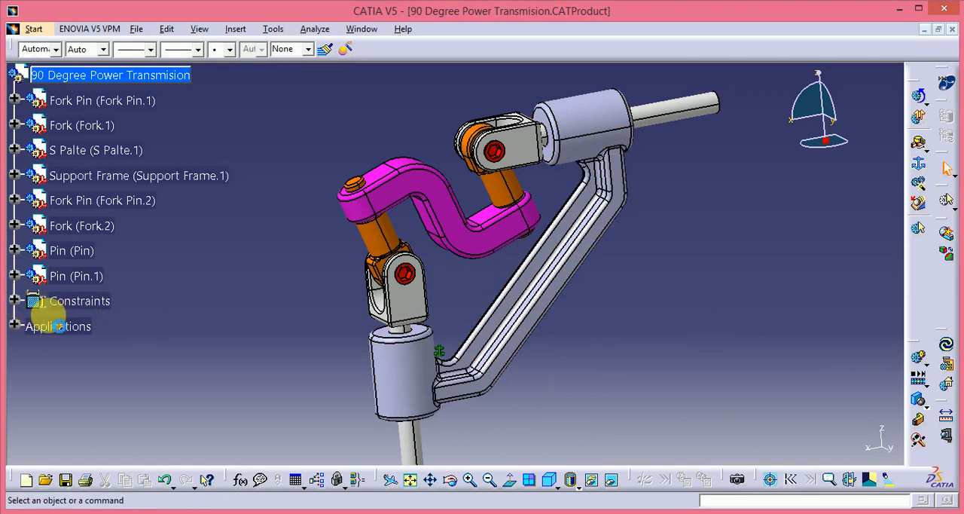
# Step: Expand the constraints and the new mechanism in the product tree to examine the fix constraint and the mechanism's contents
pyautogui.click(18, 300)
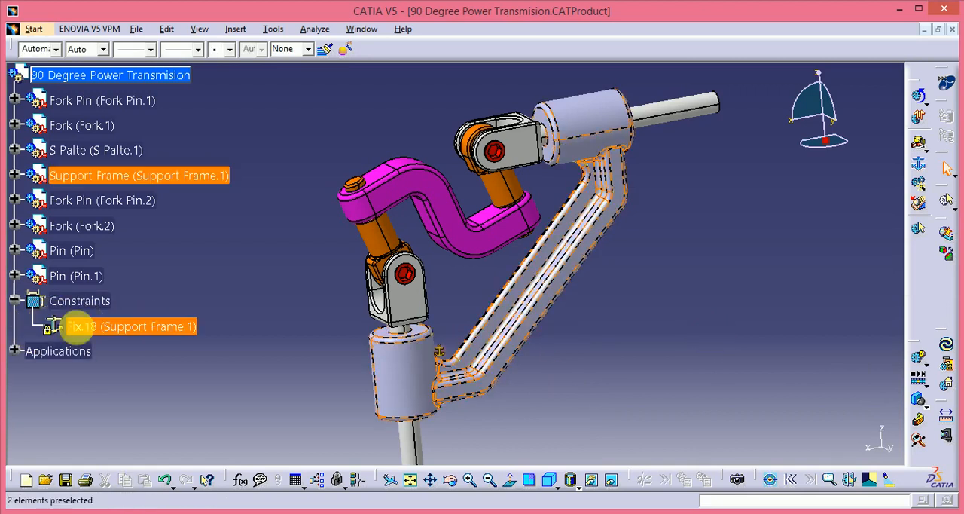
pyautogui.click(15, 351)
pyautogui.click(31, 376)
pyautogui.click(49, 396)
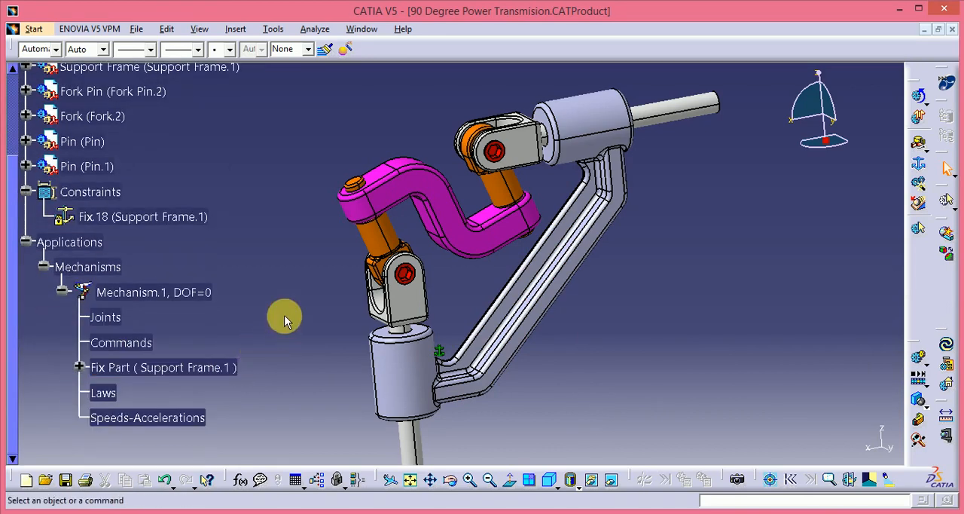
pyautogui.keyDown('ctrl'); pyautogui.scroll(1, 284, 315); pyautogui.keyUp('ctrl')
pyautogui.keyDown('ctrl'); pyautogui.scroll(-2, 284, 314); pyautogui.keyUp('ctrl')
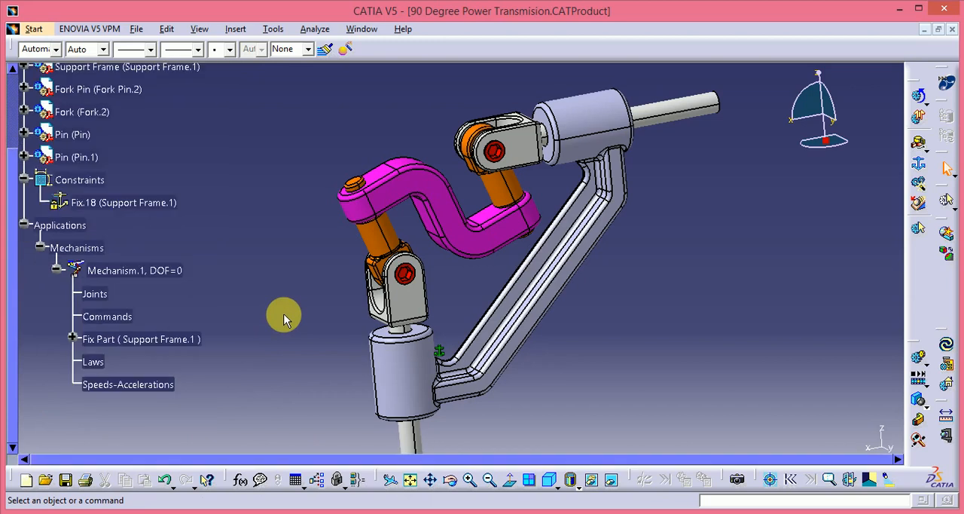
pyautogui.keyDown('ctrl'); pyautogui.scroll(2, 284, 317); pyautogui.keyUp('ctrl')
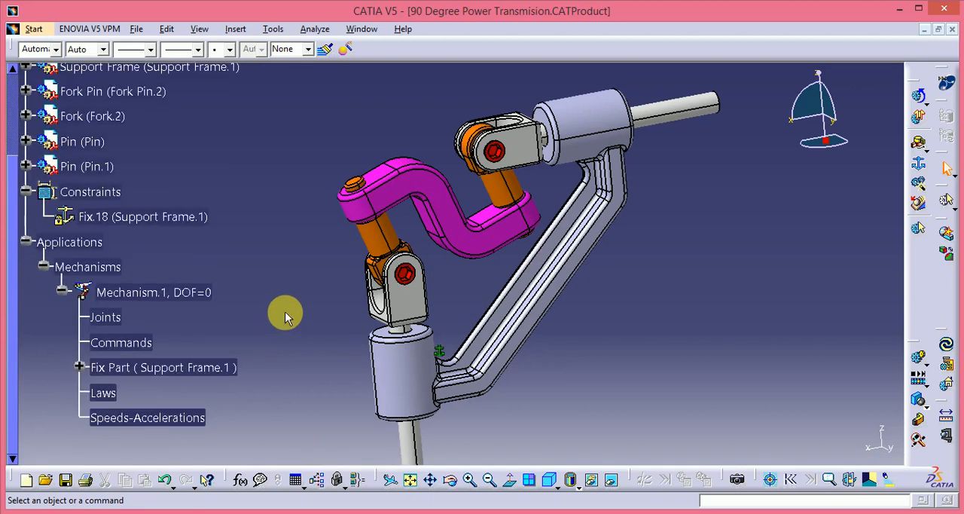
# Step: Create an angle-driven revolute joint between the Support Frame and Fork.2 using their axes and facing end planes, with a 5 mm offset
pyautogui.moveTo(550, 314); pyautogui.dragTo(568, 292, button='middle')
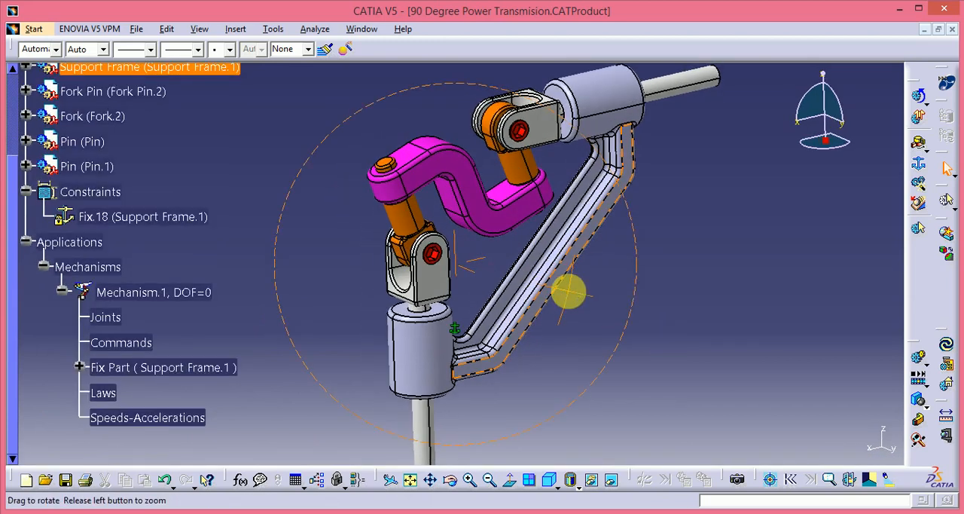
pyautogui.click(931, 151)
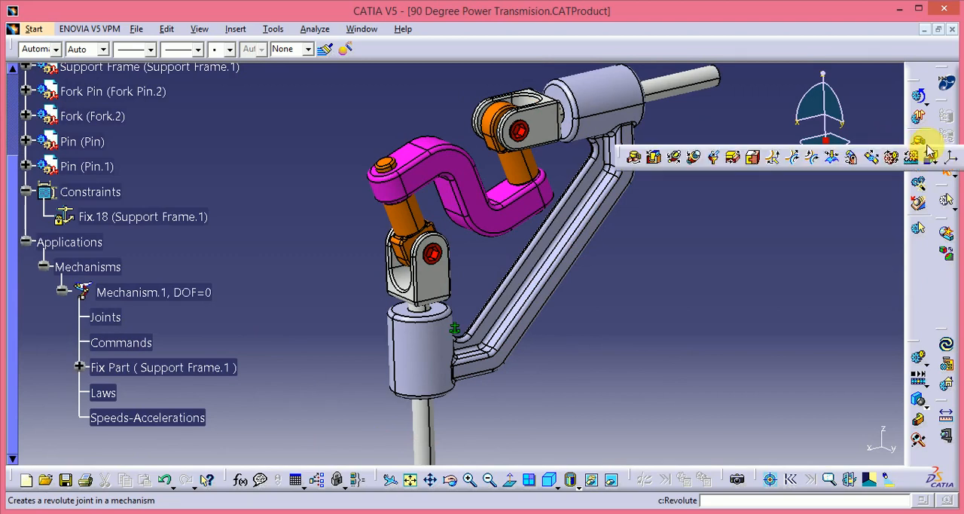
pyautogui.click(635, 155)
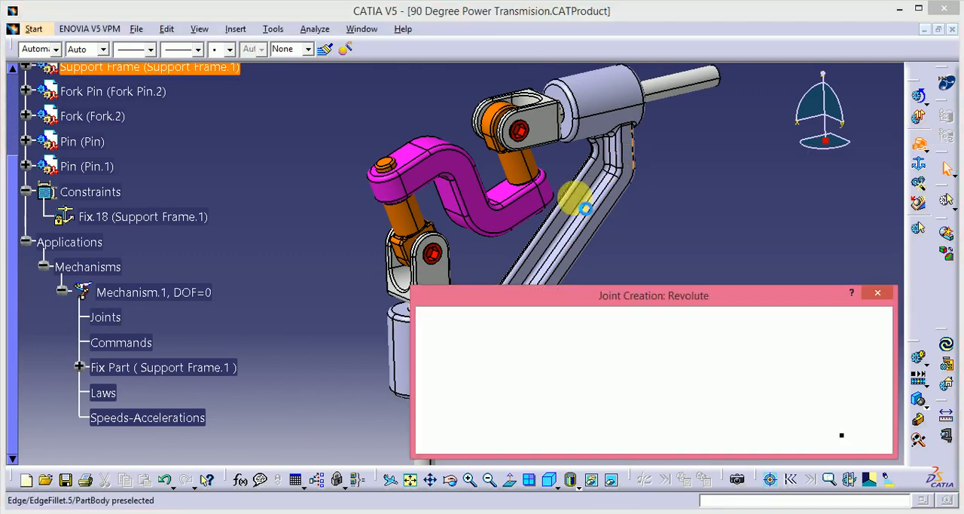
pyautogui.moveTo(323, 271); pyautogui.dragTo(309, 141, button='middle')
pyautogui.moveTo(330, 241); pyautogui.dragTo(405, 117, button='middle')
pyautogui.moveTo(399, 181); pyautogui.dragTo(401, 296, button='middle')
pyautogui.click(395, 301)
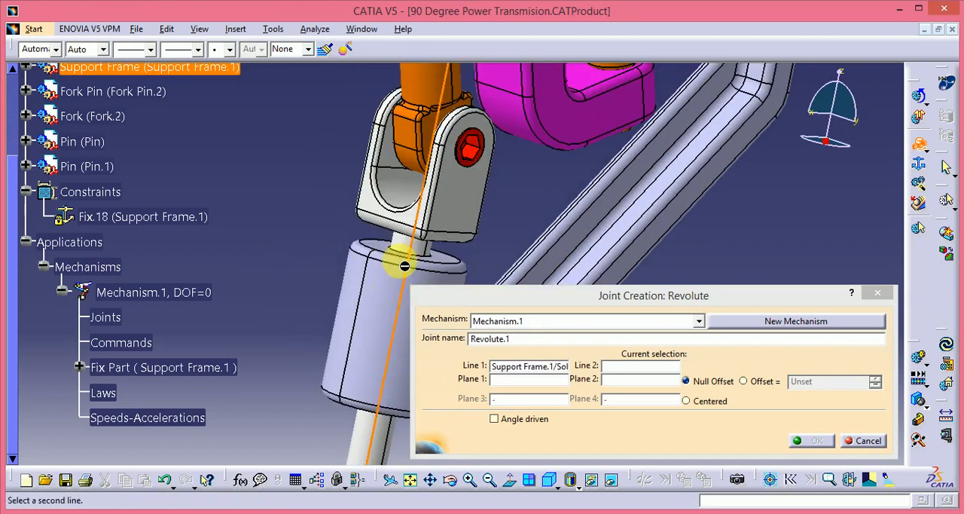
pyautogui.click(455, 263)
pyautogui.moveTo(388, 288); pyautogui.dragTo(423, 217, button='middle')
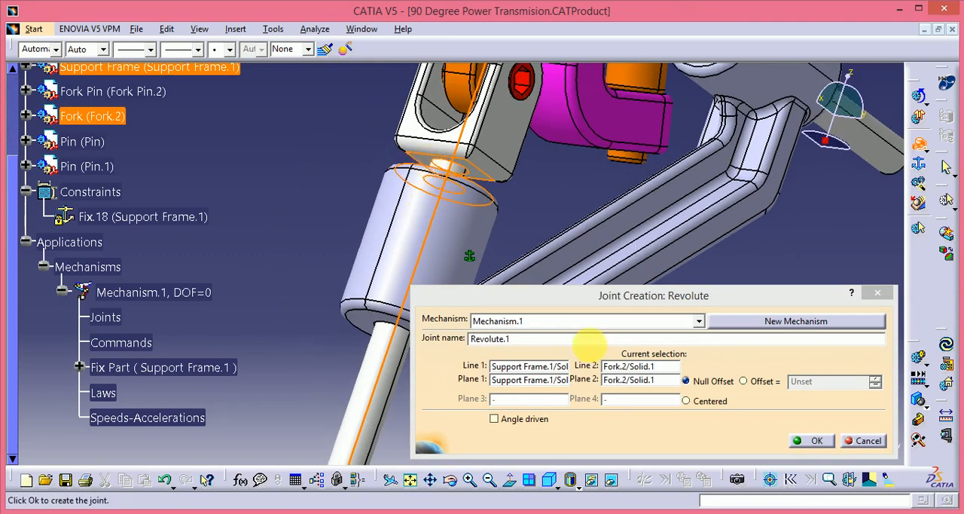
pyautogui.click(744, 381)
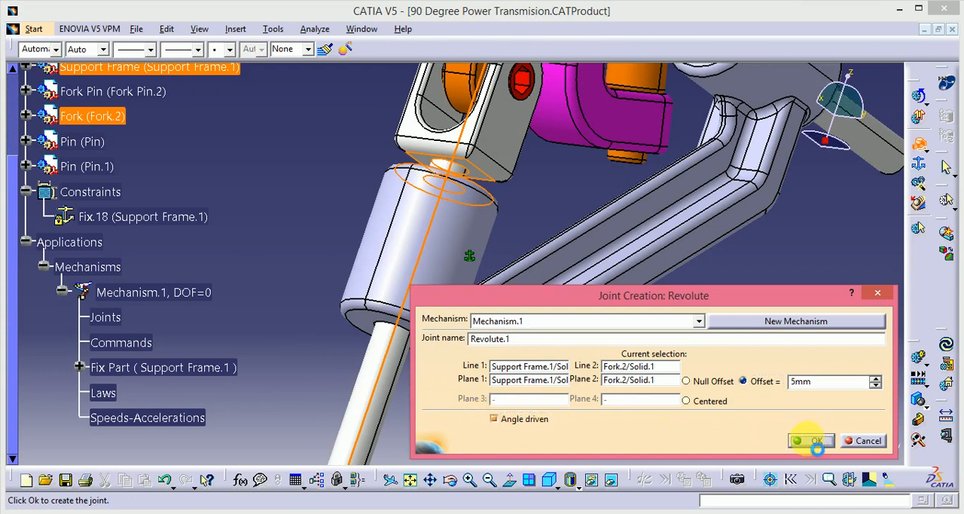
pyautogui.click(816, 442)
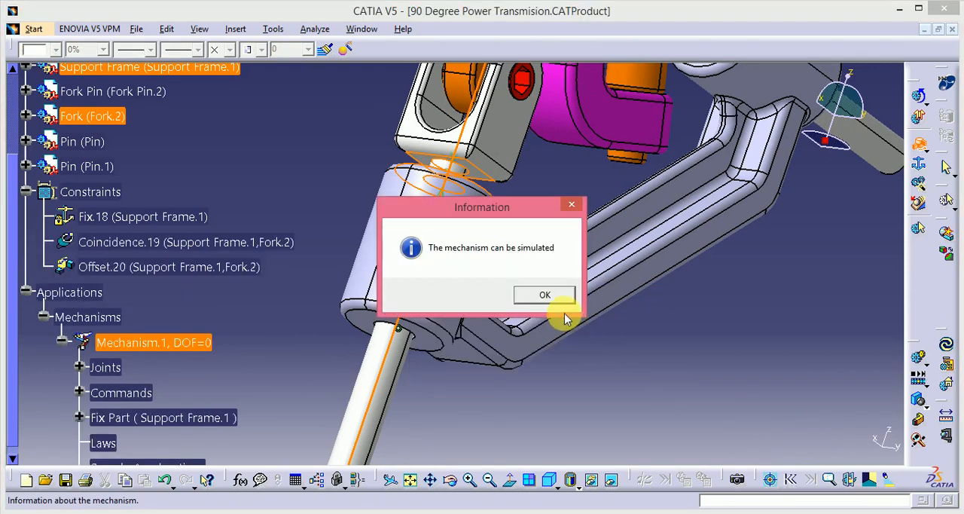
pyautogui.click(565, 299)
# Step: Create a revolute joint between the lower Pin and Fork Pin.2 using their axes and side faces, with a -8 mm offset
pyautogui.moveTo(404, 264); pyautogui.dragTo(449, 211, button='middle')
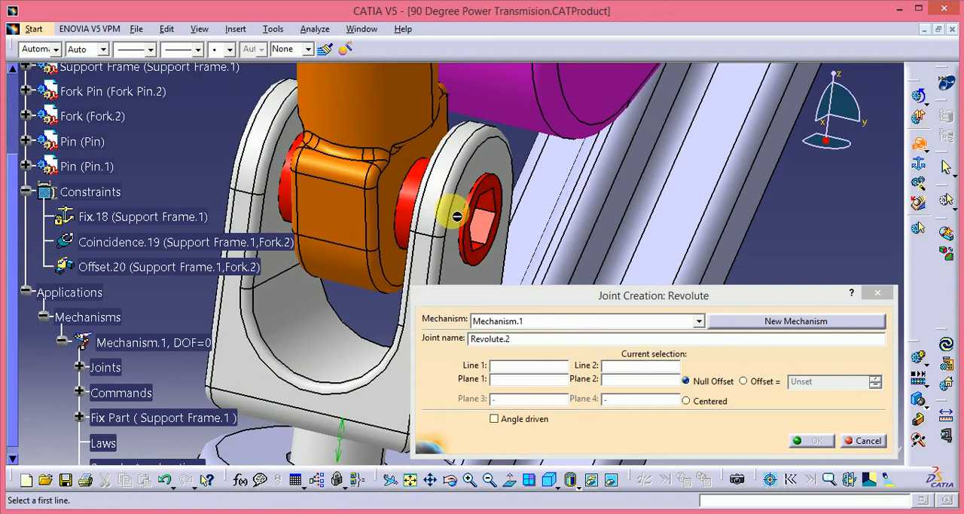
pyautogui.click(419, 195)
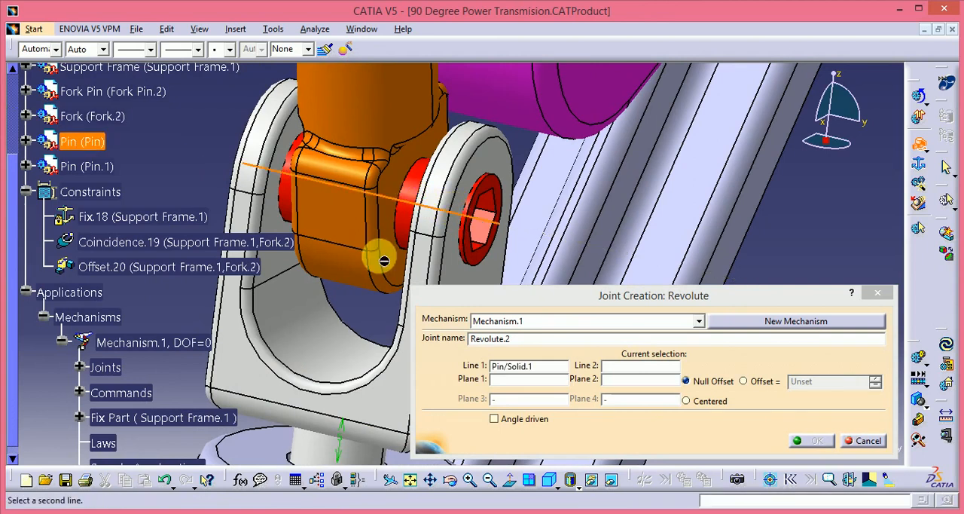
pyautogui.click(386, 248)
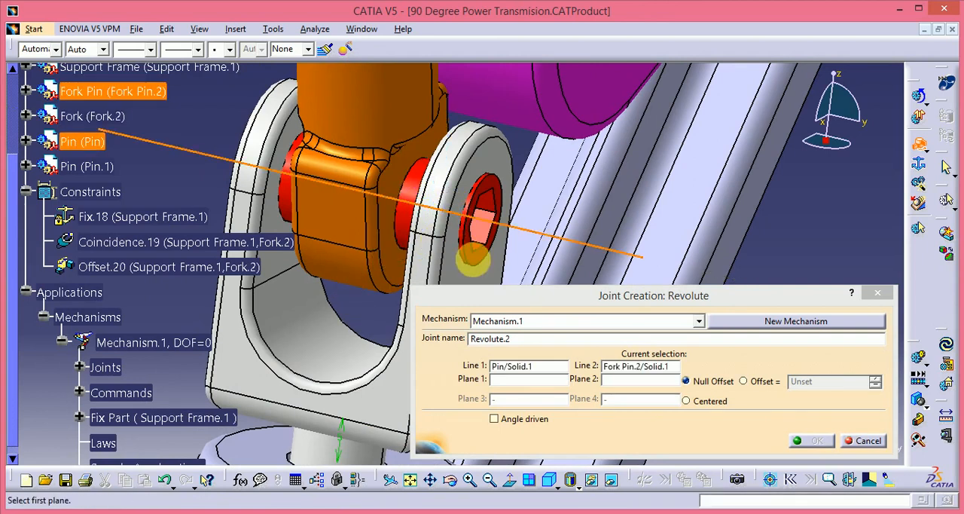
pyautogui.click(483, 263)
pyautogui.click(408, 272)
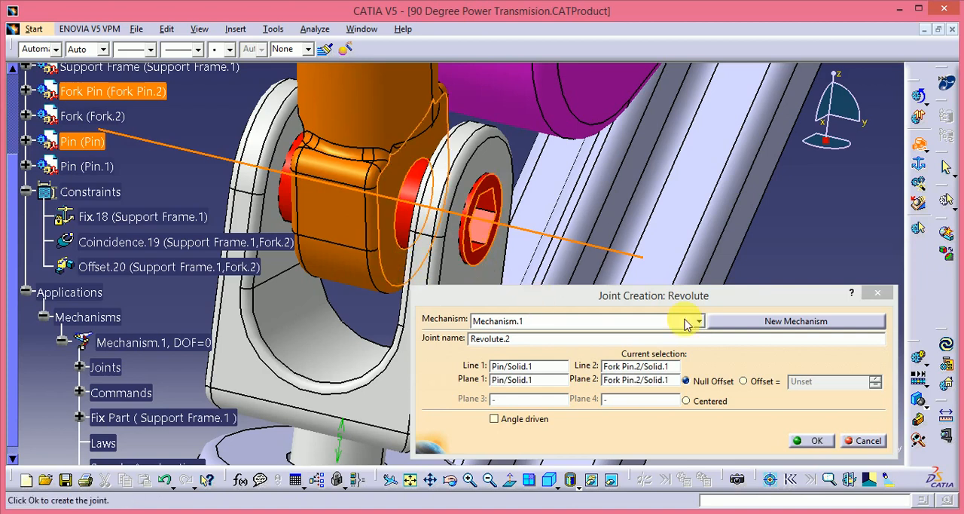
pyautogui.click(756, 381)
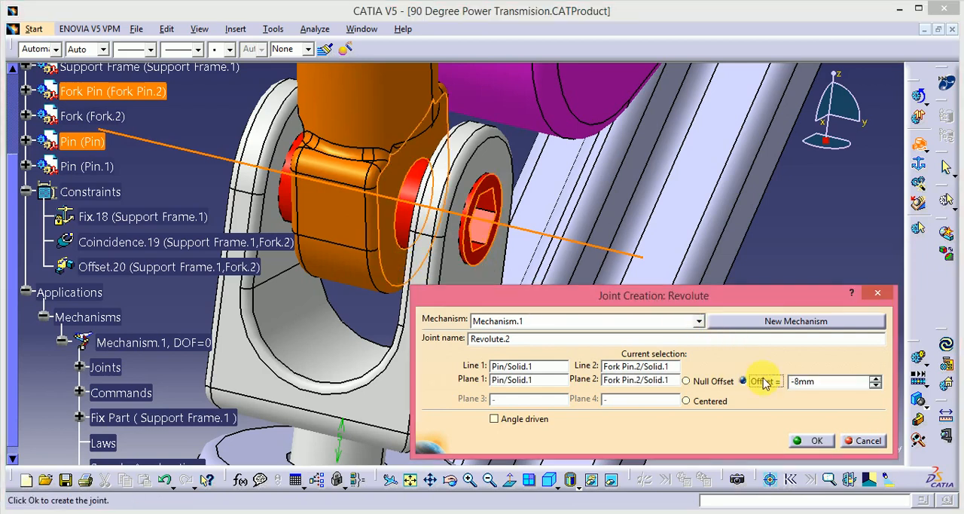
pyautogui.click(815, 441)
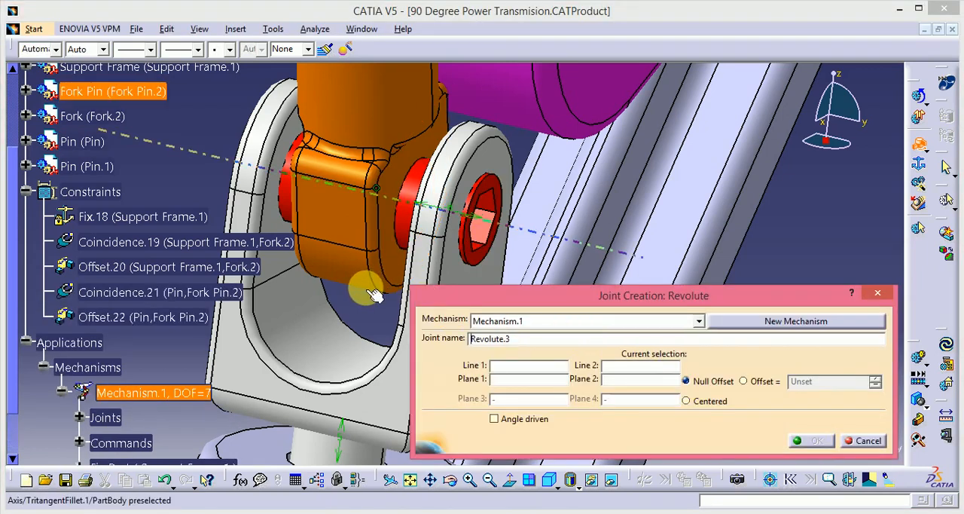
# Step: Create a revolute joint between S Palte and Fork Pin.2 using their axes and top faces, with a 3 mm offset
pyautogui.moveTo(426, 207); pyautogui.dragTo(361, 224, button='middle')
pyautogui.click(339, 162)
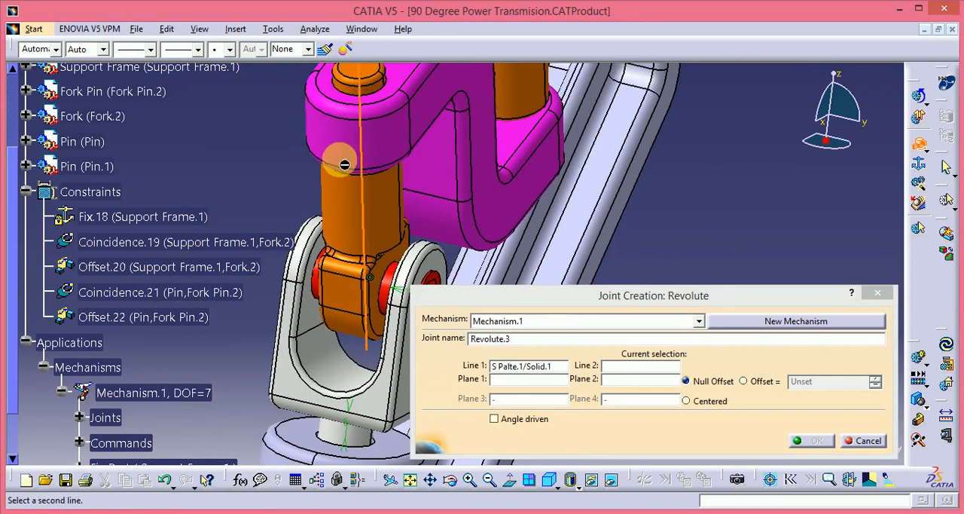
pyautogui.click(346, 203)
pyautogui.moveTo(394, 153); pyautogui.dragTo(400, 243, button='middle')
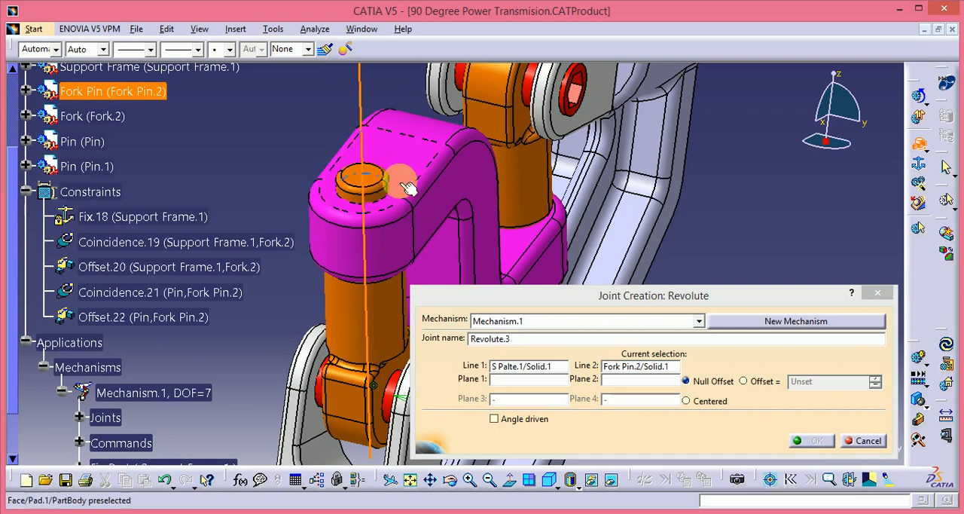
pyautogui.click(380, 179)
pyautogui.click(383, 181)
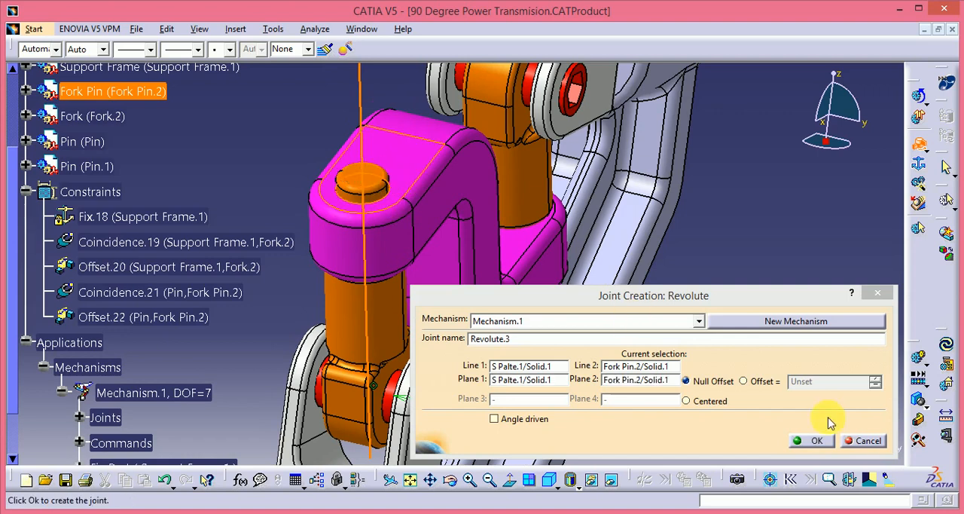
pyautogui.click(743, 381)
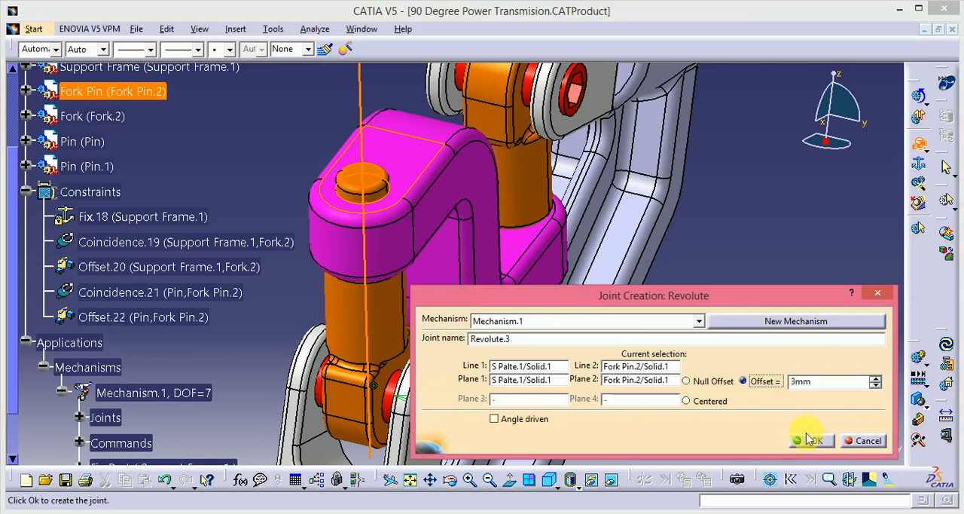
pyautogui.click(816, 441)
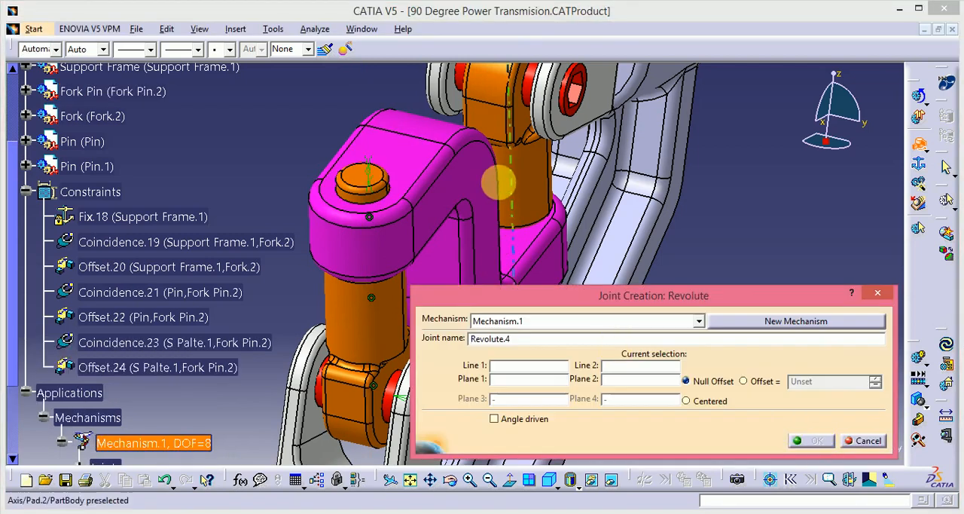
# Step: Create a revolute joint between S Palte's other end and Fork Pin.1 using their axes and end faces, with a 3 mm offset
pyautogui.moveTo(499, 182); pyautogui.dragTo(374, 189, button='middle')
pyautogui.click(397, 224)
pyautogui.moveTo(401, 226); pyautogui.dragTo(279, 170, button='middle')
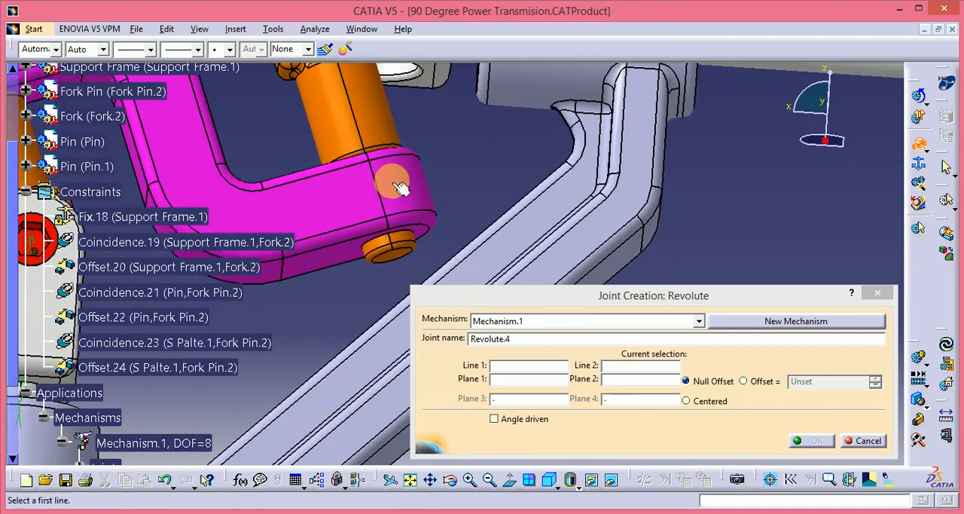
pyautogui.click(399, 146)
pyautogui.click(387, 211)
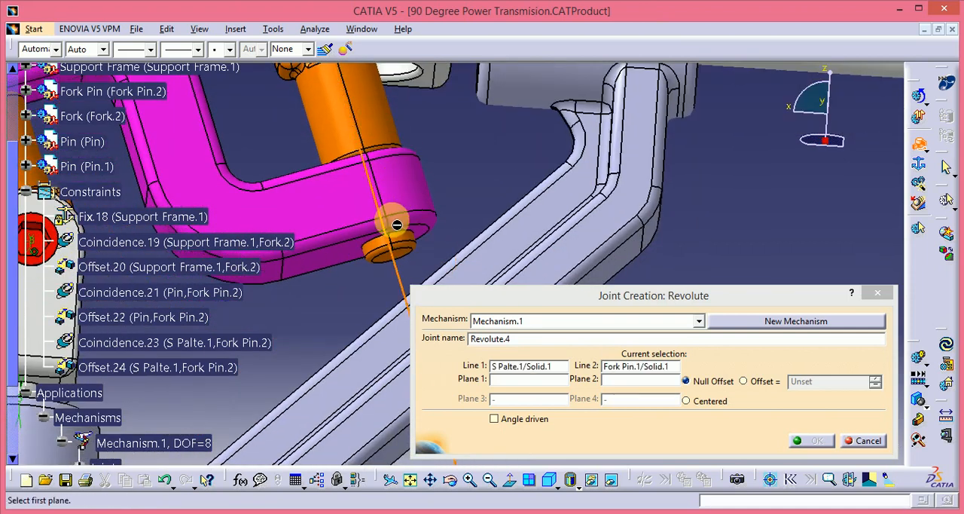
pyautogui.click(337, 253)
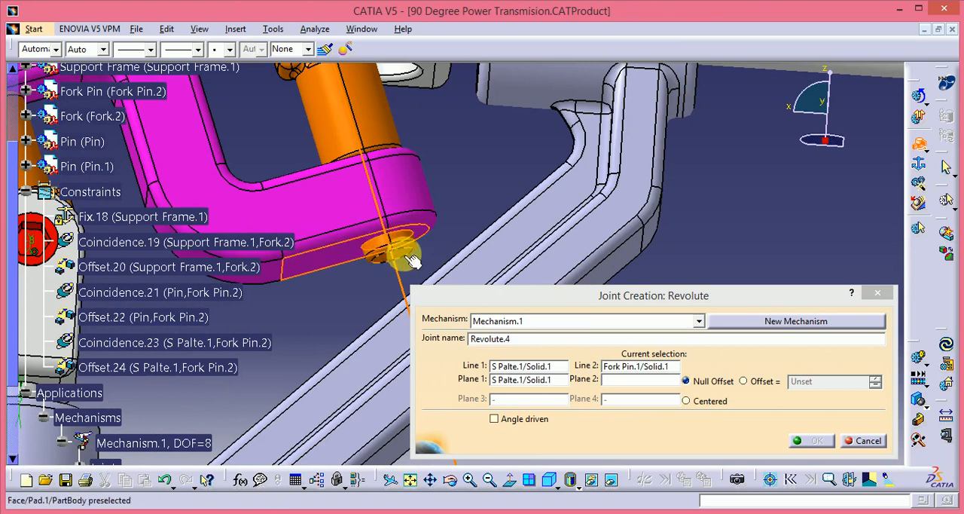
pyautogui.click(407, 256)
pyautogui.click(761, 380)
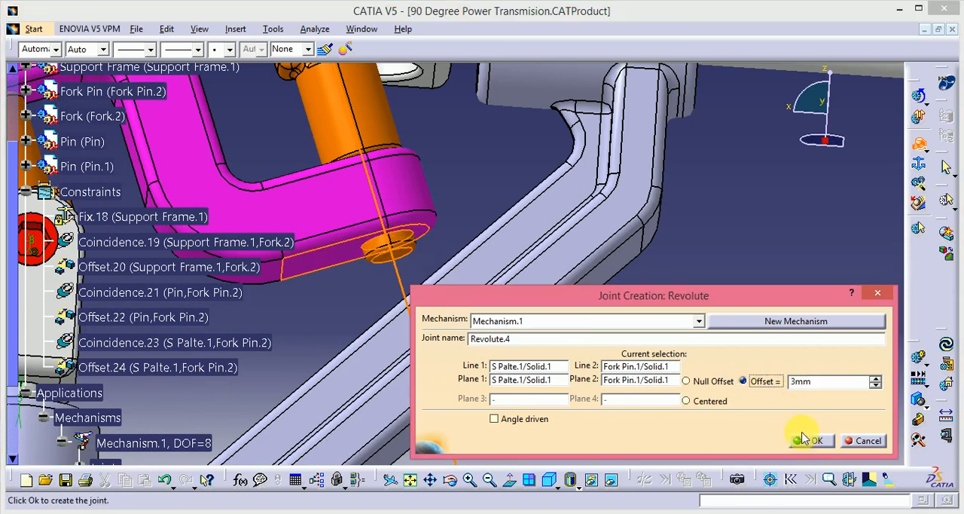
pyautogui.click(807, 442)
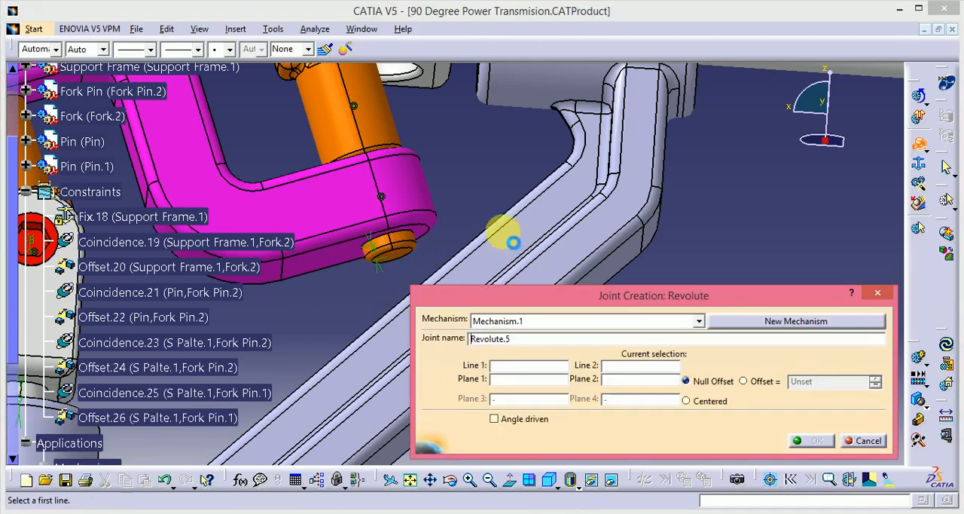
# Step: Create a revolute joint between the upper Pin.1 and Fork Pin.1 using their axes and side faces, with a -8.5 mm offset
pyautogui.moveTo(502, 228); pyautogui.dragTo(387, 185, button='middle')
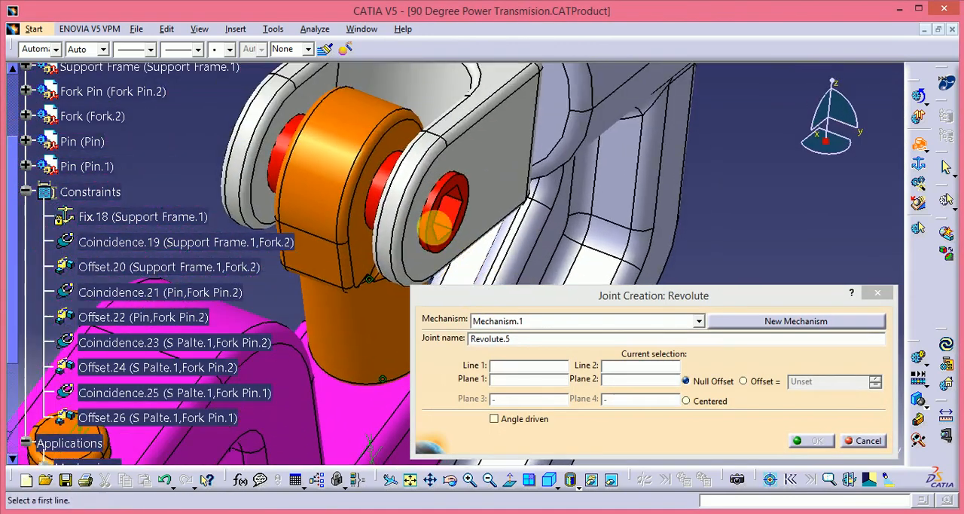
pyautogui.click(386, 195)
pyautogui.click(317, 190)
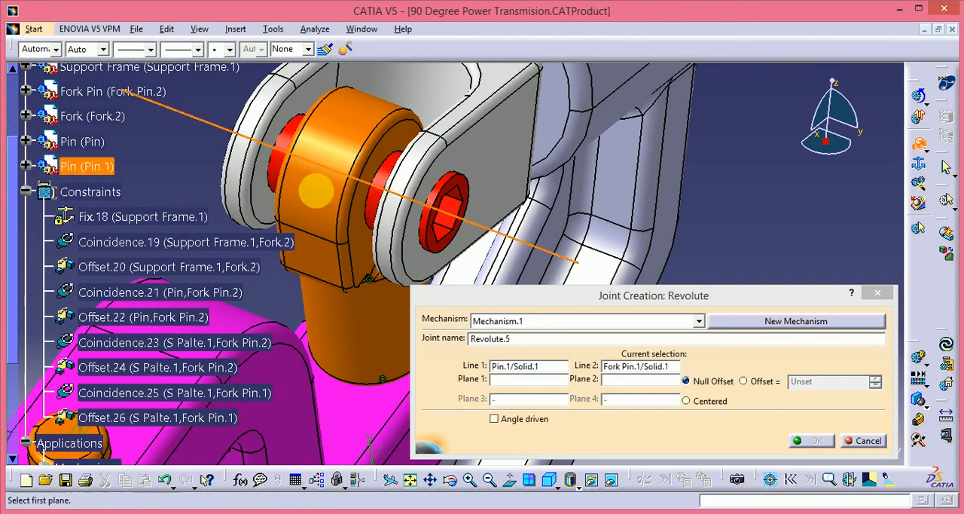
pyautogui.click(467, 191)
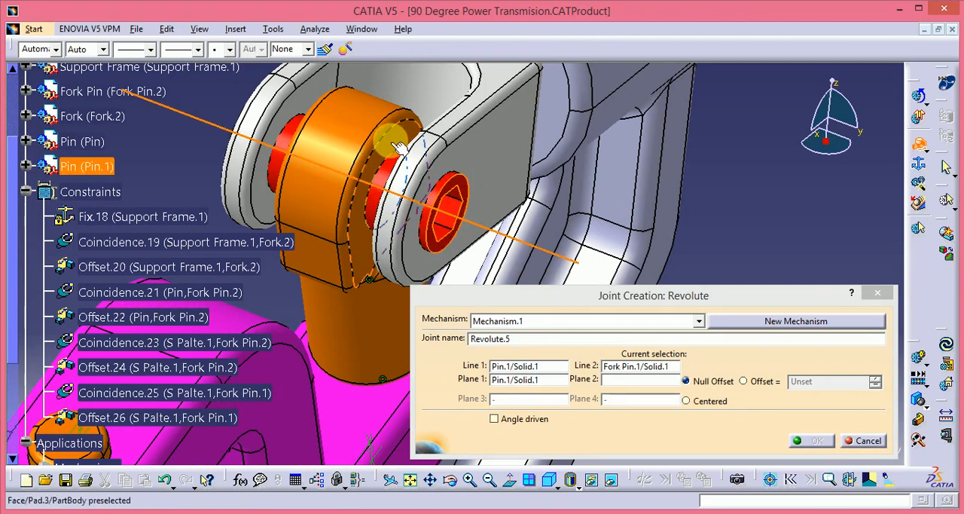
pyautogui.click(394, 168)
pyautogui.click(761, 381)
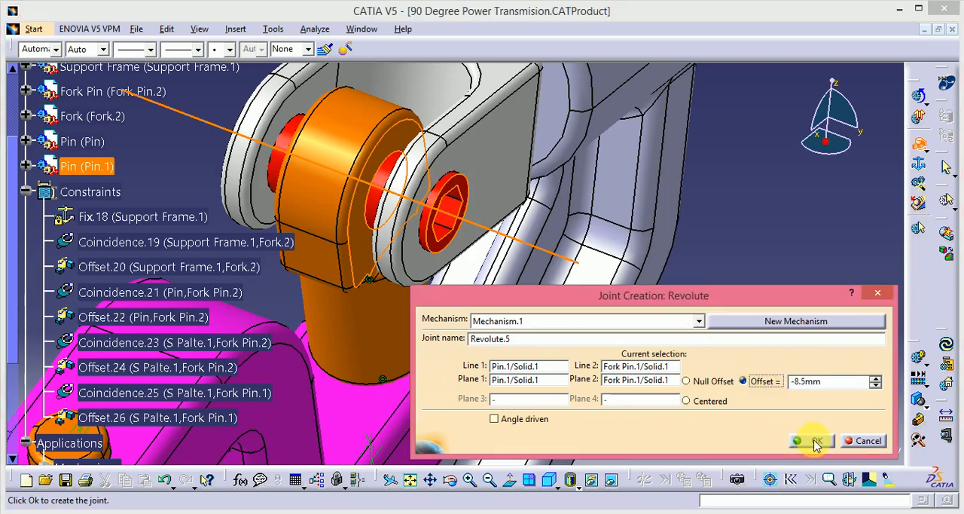
pyautogui.click(816, 440)
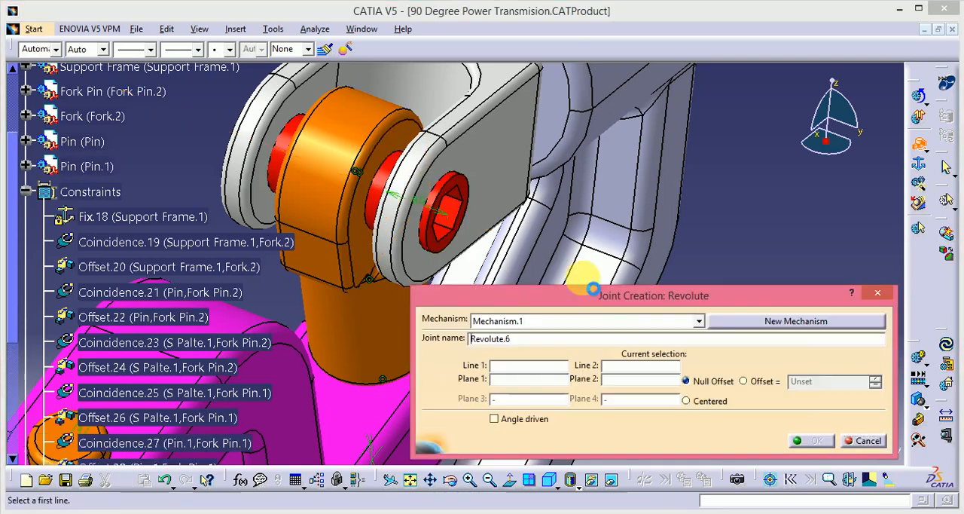
# Step: Create a revolute joint between the Support Frame and Fork.1 using their axes and facing end planes, with a 5 mm offset
pyautogui.moveTo(624, 194); pyautogui.dragTo(370, 226, button='middle')
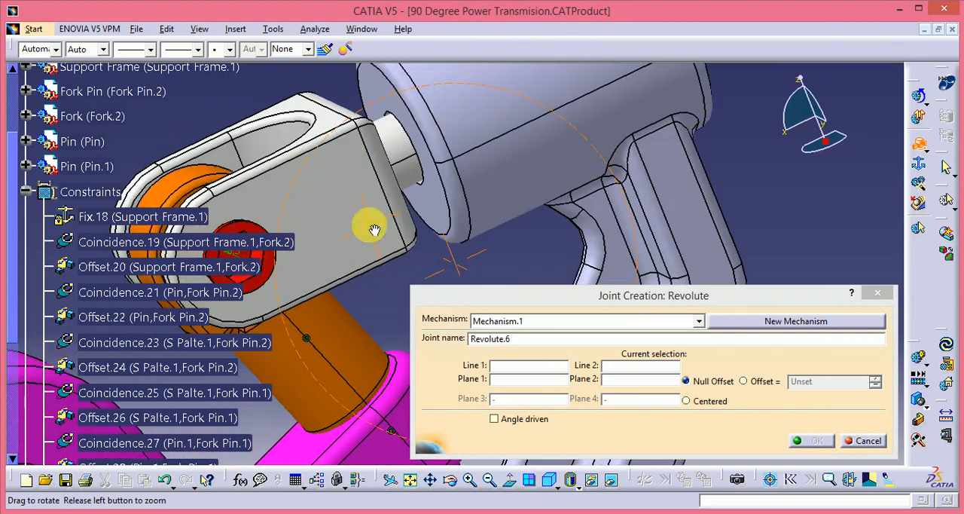
pyautogui.click(523, 113)
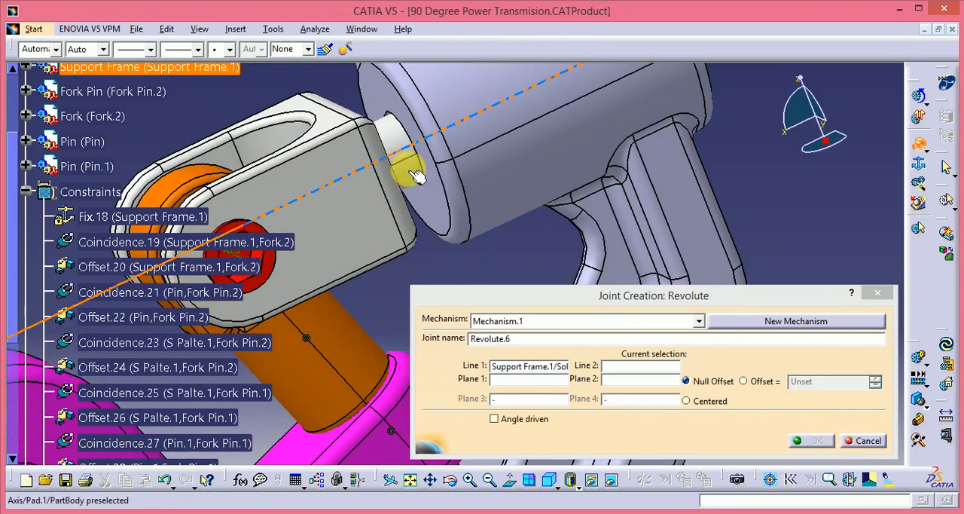
pyautogui.click(439, 200)
pyautogui.moveTo(527, 172); pyautogui.dragTo(437, 218, button='middle')
pyautogui.click(425, 205)
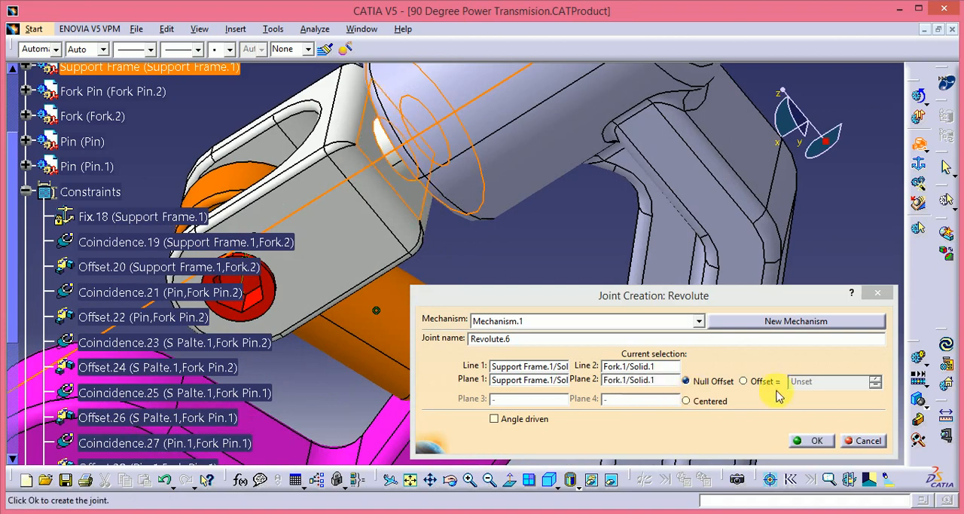
pyautogui.click(755, 380)
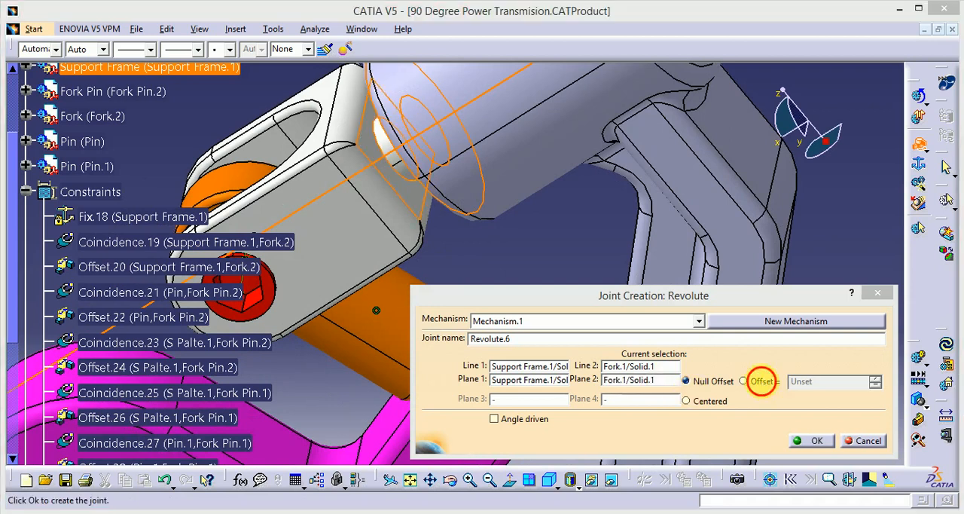
pyautogui.click(793, 438)
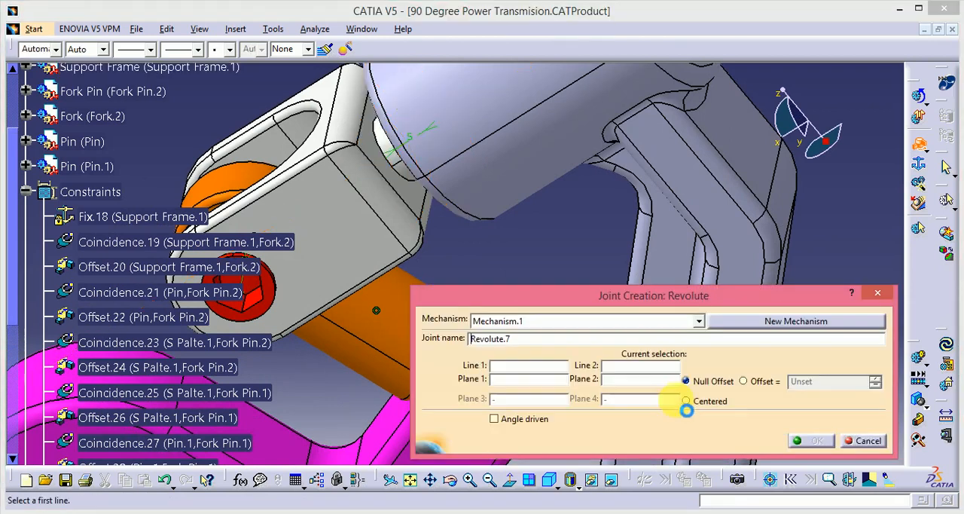
pyautogui.moveTo(493, 228); pyautogui.dragTo(570, 183, button='middle')
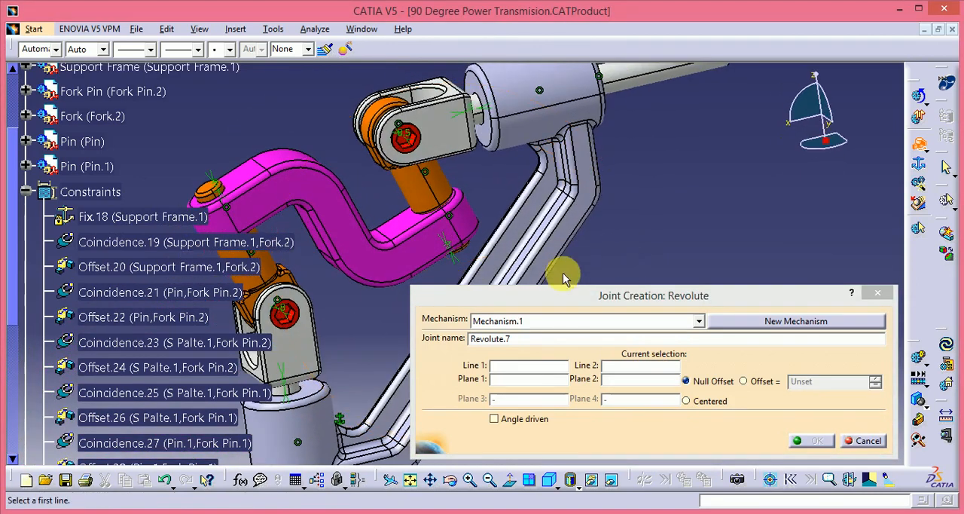
pyautogui.click(878, 293)
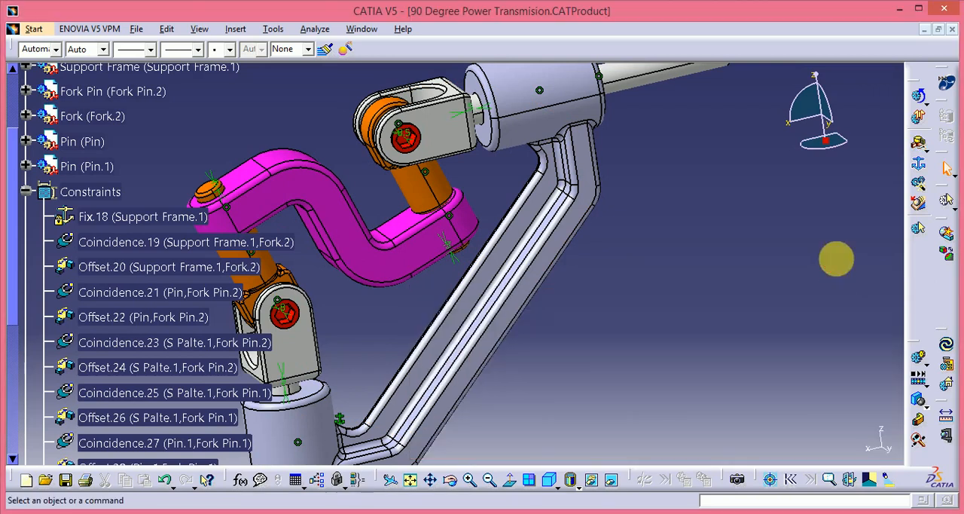
# Step: Create a rigid joint between the upper Pin.1 and Fork.1
pyautogui.click(928, 150)
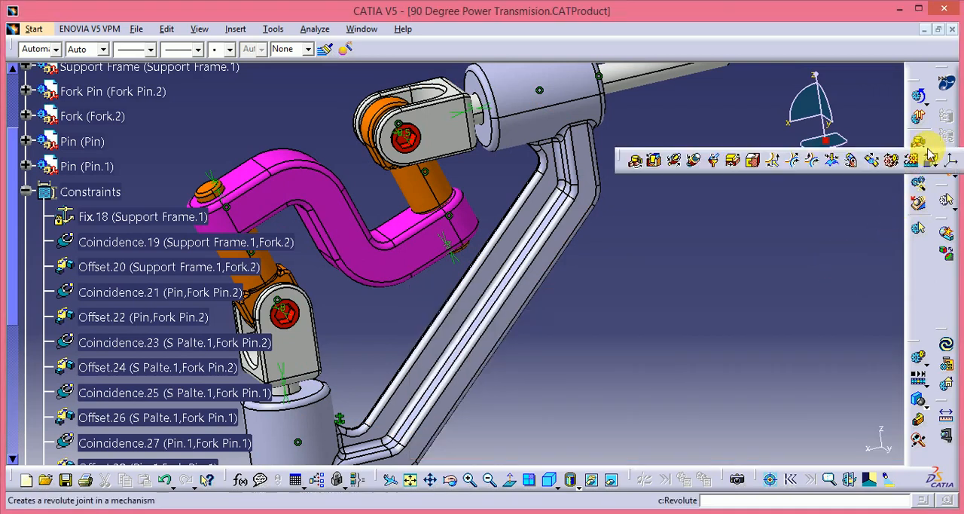
pyautogui.click(735, 157)
pyautogui.moveTo(369, 162); pyautogui.dragTo(535, 113, button='middle')
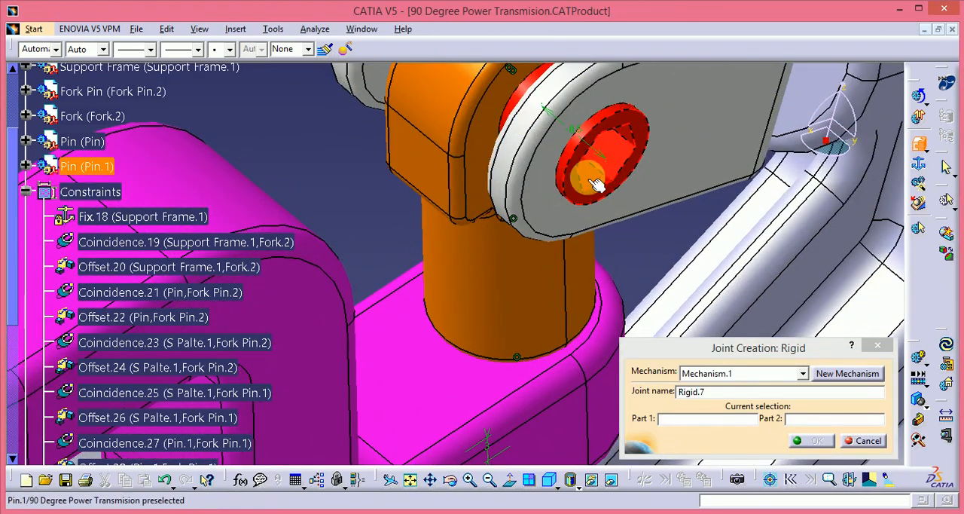
pyautogui.click(595, 185)
pyautogui.click(571, 241)
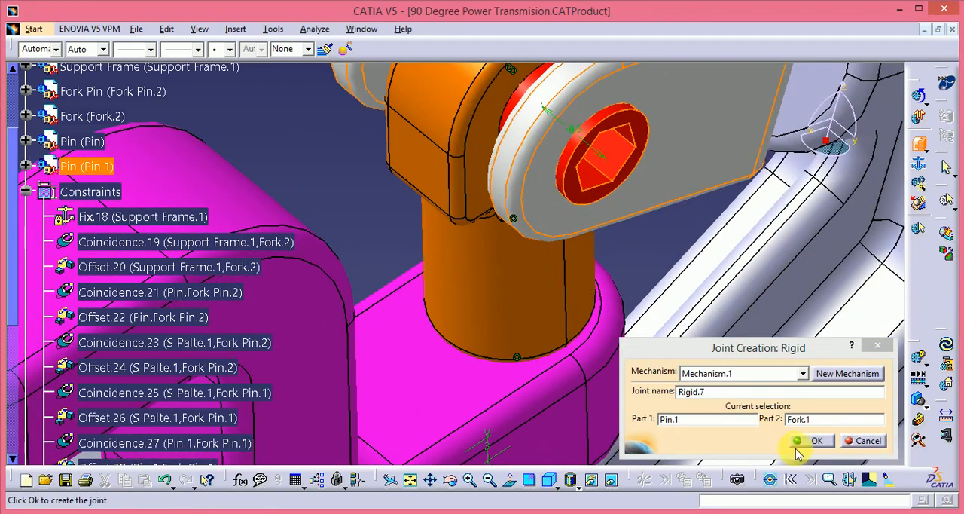
pyautogui.click(809, 441)
# Step: Create a rigid joint between the lower Pin and Fork.2, and end rigid joint creation
pyautogui.moveTo(513, 291); pyautogui.dragTo(538, 345, button='middle')
pyautogui.click(538, 341)
pyautogui.click(491, 435)
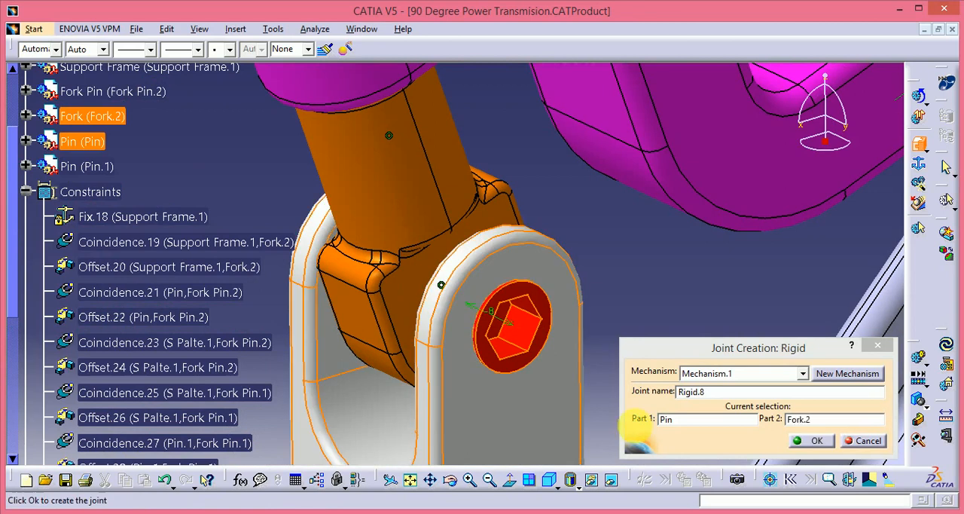
pyautogui.click(809, 441)
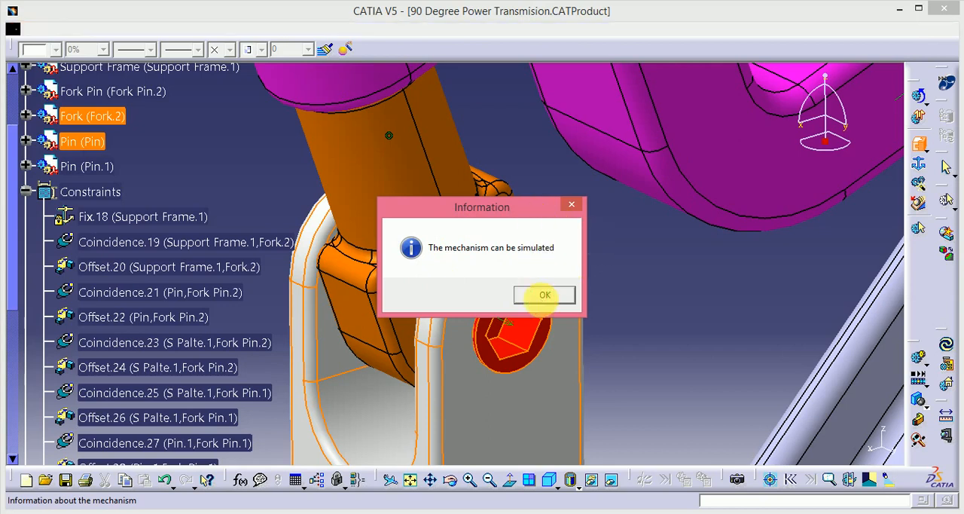
pyautogui.click(544, 294)
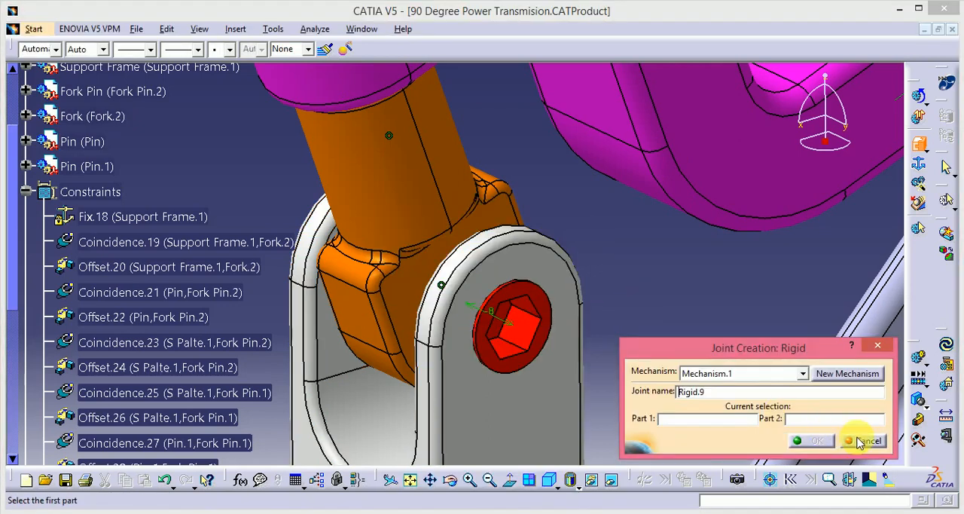
pyautogui.click(867, 441)
# Step: Hide all the assembly constraints and collapse their branch in the specification tree
pyautogui.moveTo(670, 317); pyautogui.dragTo(639, 344, button='middle')
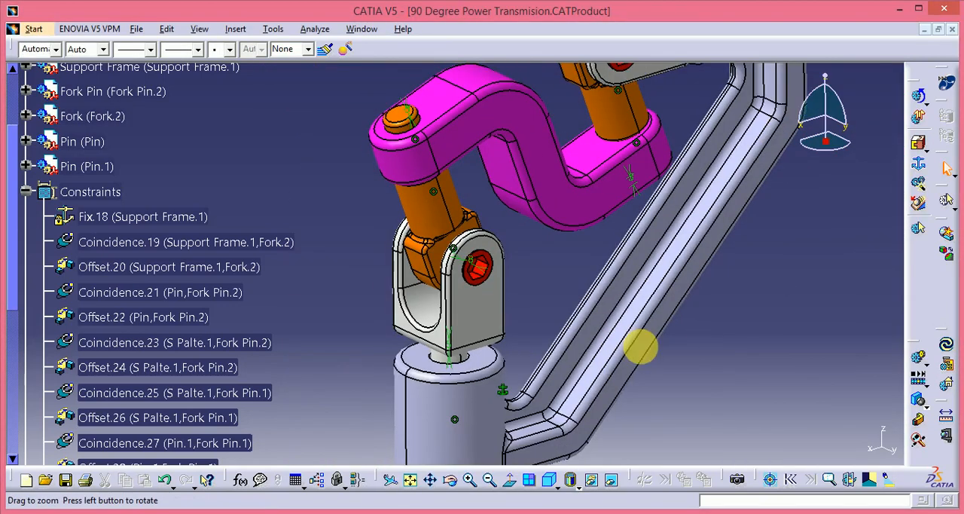
pyautogui.rightClick(87, 192)
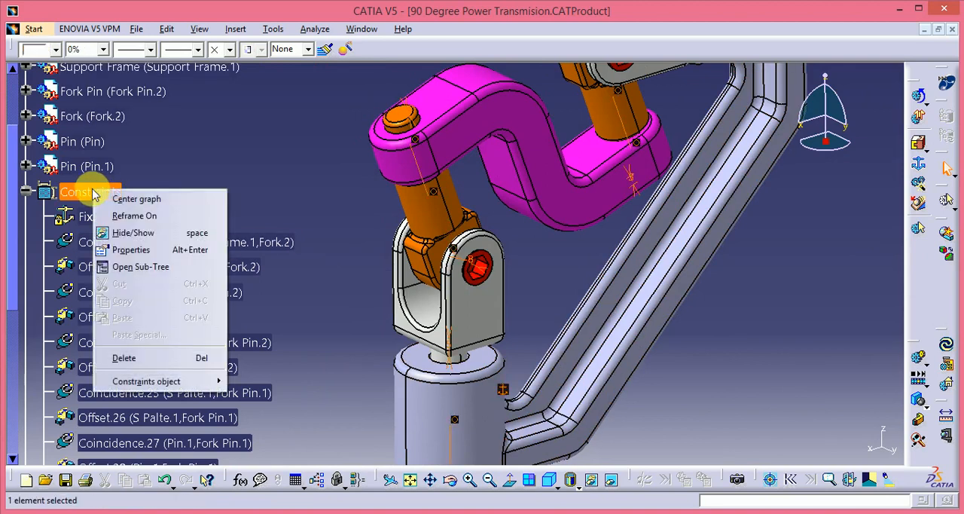
pyautogui.click(132, 233)
pyautogui.moveTo(555, 262); pyautogui.dragTo(588, 295, button='middle')
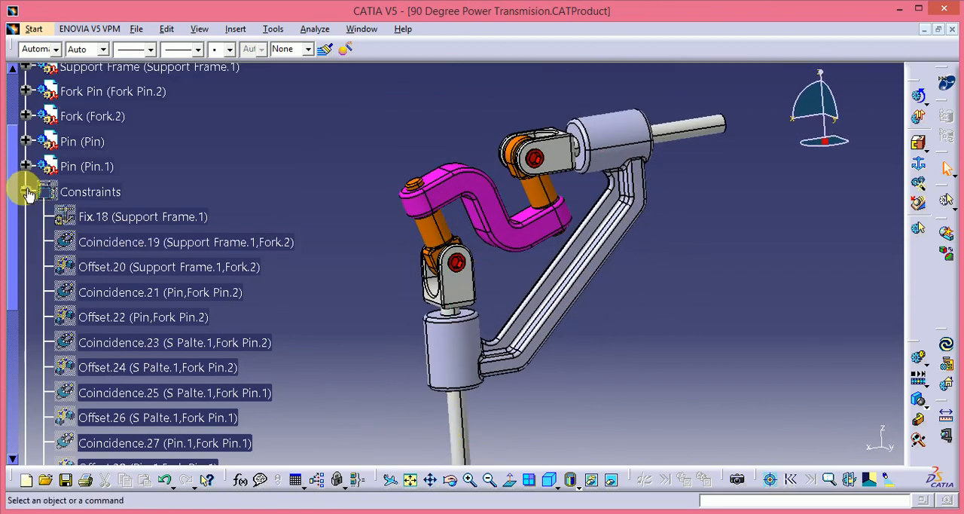
pyautogui.click(27, 192)
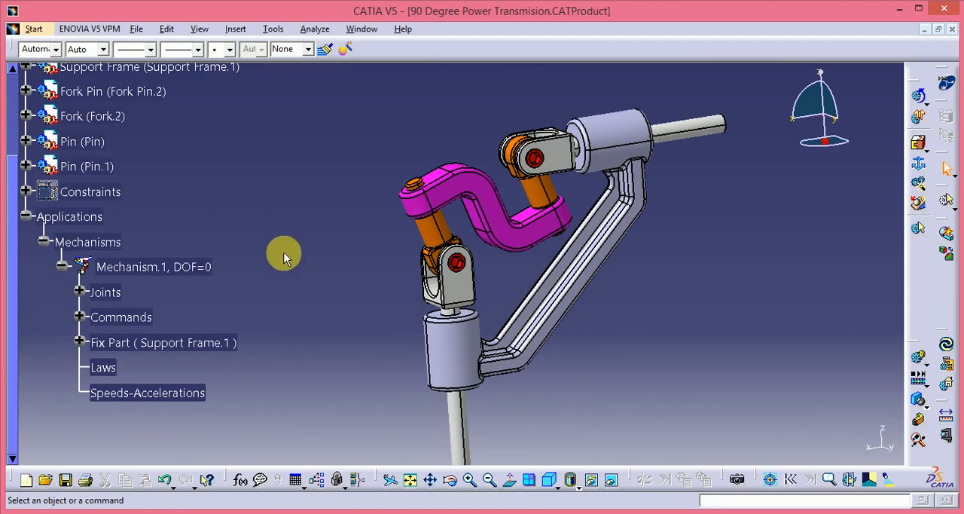
# Step: Review the mechanism's joints Revolute.1 through Revolute.4, checking the parts and geometry each one connects
pyautogui.moveTo(499, 271); pyautogui.dragTo(558, 264, button='middle')
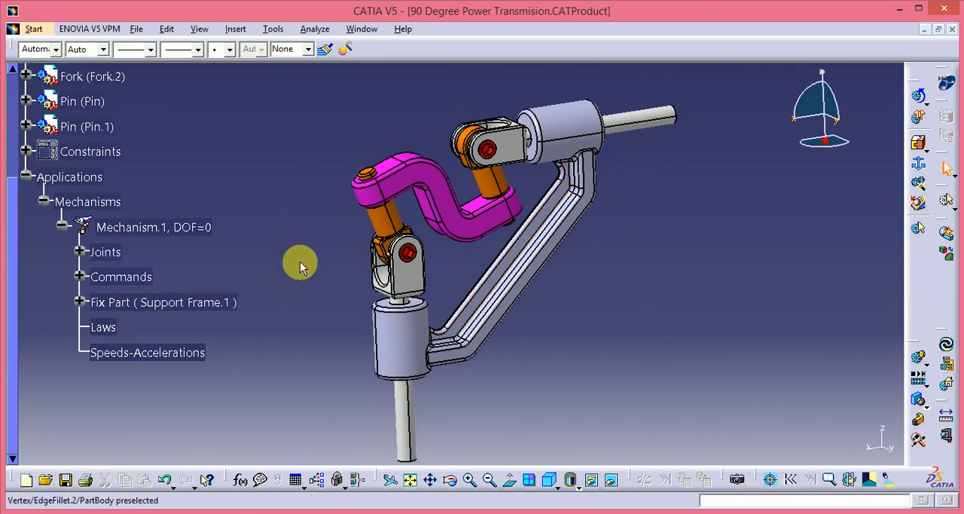
pyautogui.click(80, 252)
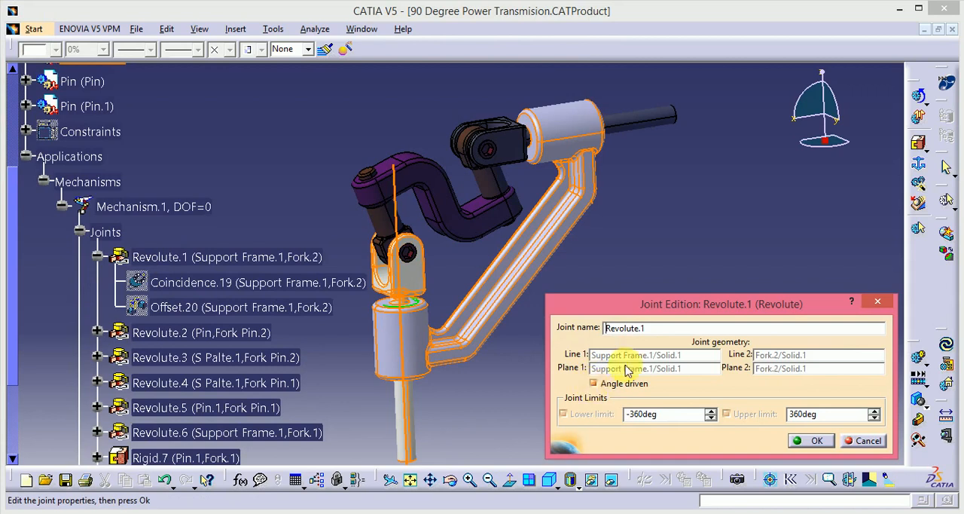
pyautogui.click(810, 440)
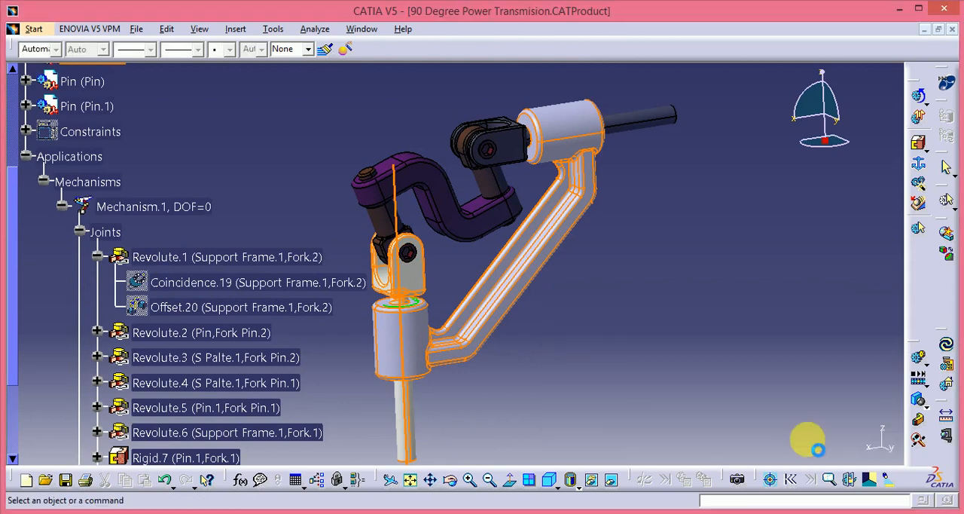
pyautogui.click(98, 257)
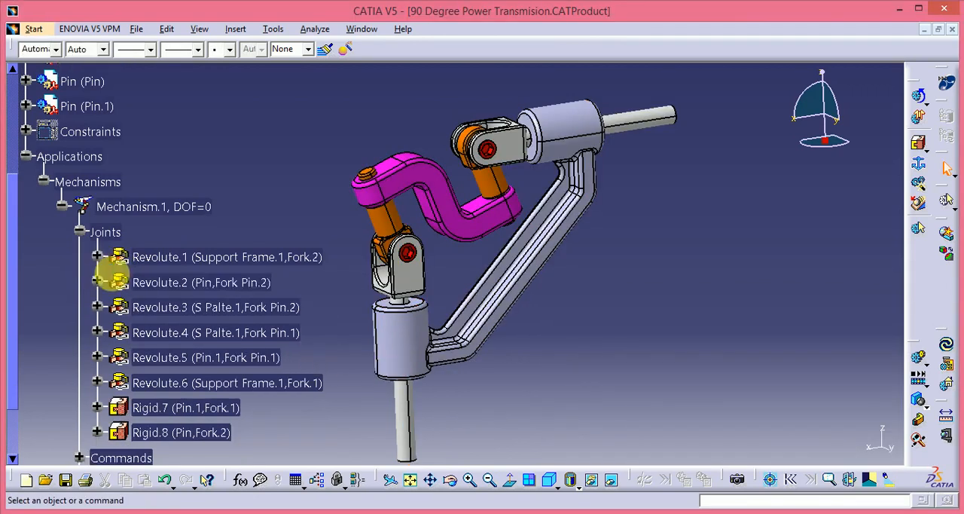
pyautogui.doubleClick(135, 282)
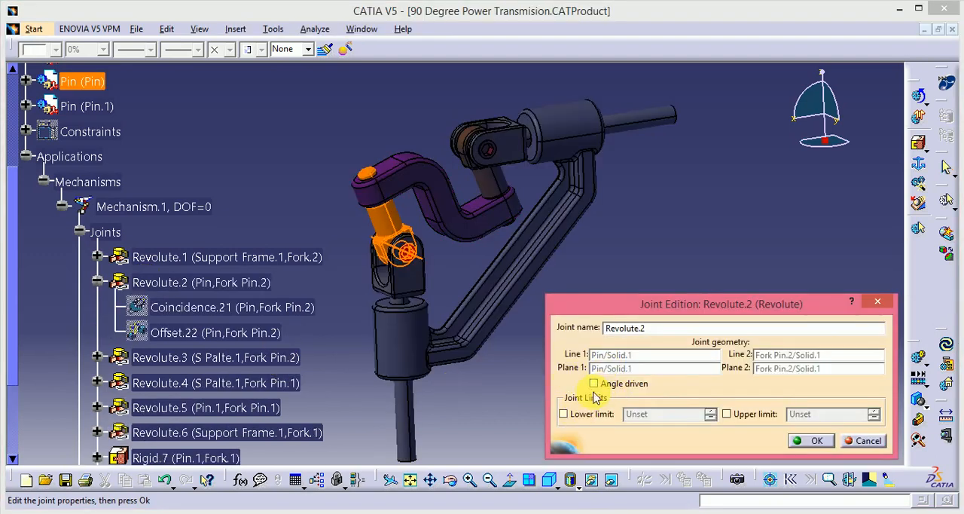
pyautogui.click(817, 440)
pyautogui.doubleClick(143, 357)
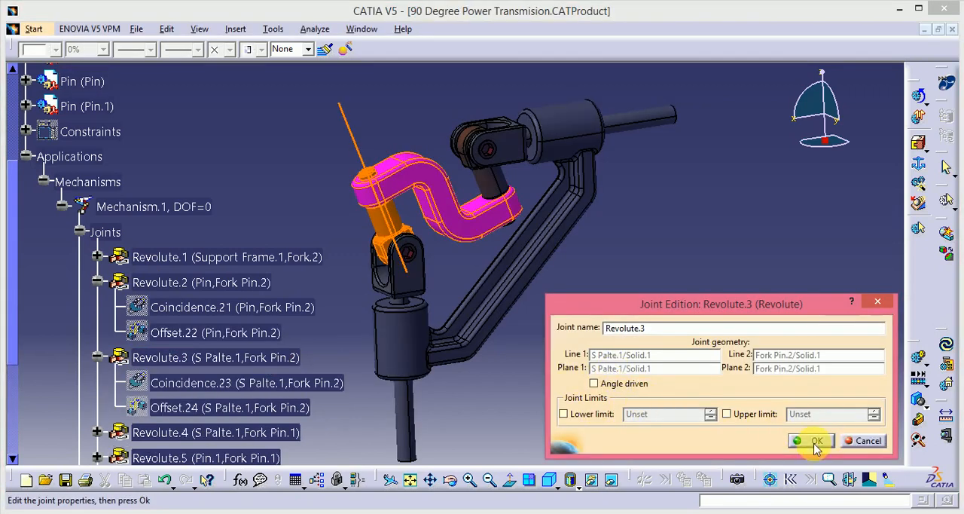
pyautogui.click(814, 444)
pyautogui.doubleClick(125, 432)
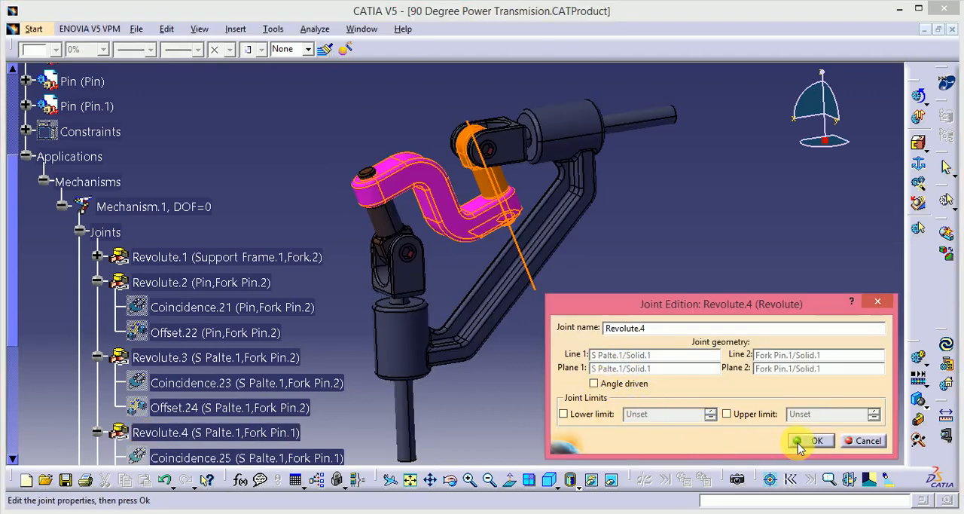
pyautogui.click(816, 440)
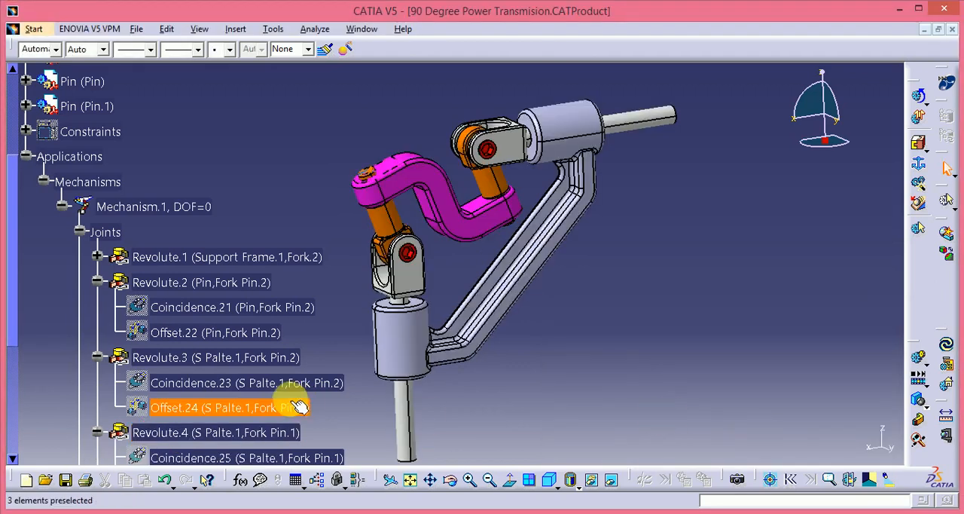
# Step: Review the joints Revolute.5 and Revolute.6 and highlight the two rigid joints in the mechanism
pyautogui.scroll(-3, 302, 400)
pyautogui.doubleClick(231, 388)
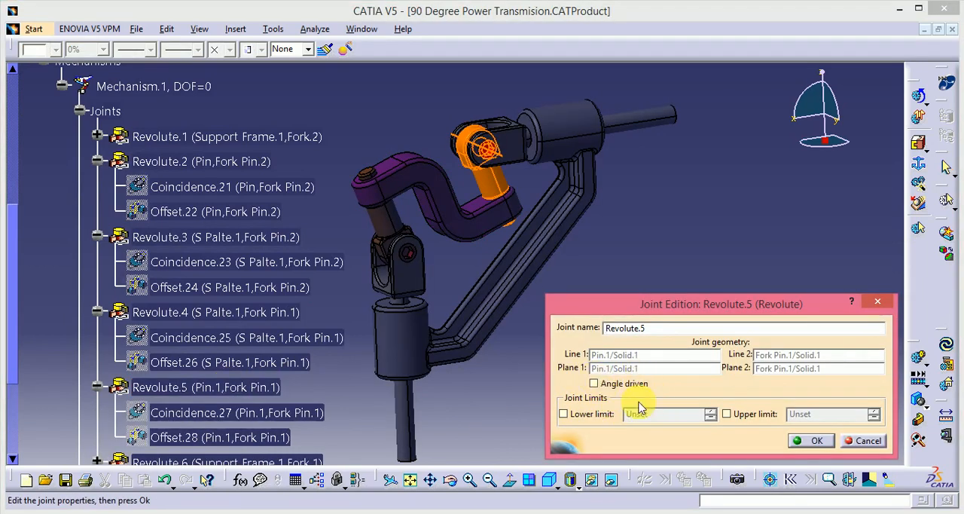
pyautogui.click(808, 445)
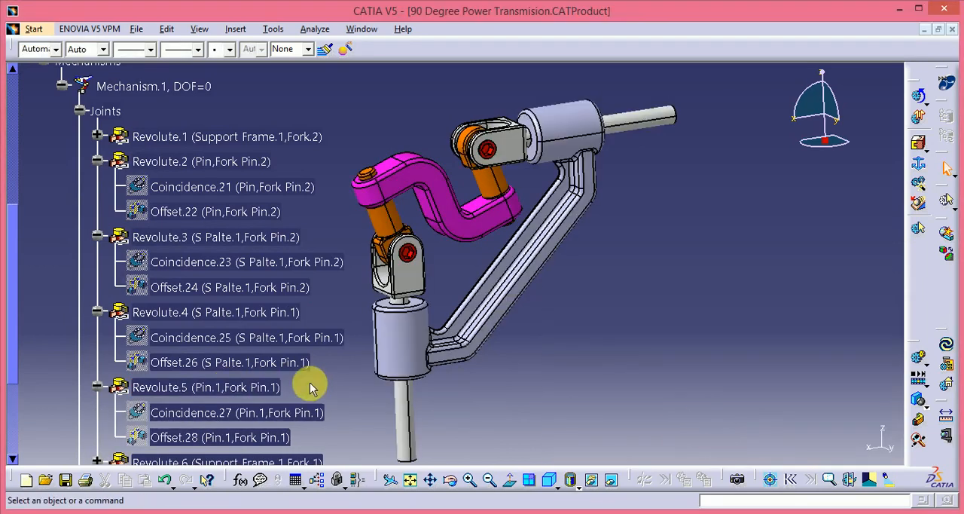
pyautogui.scroll(-2, 310, 382)
pyautogui.doubleClick(244, 377)
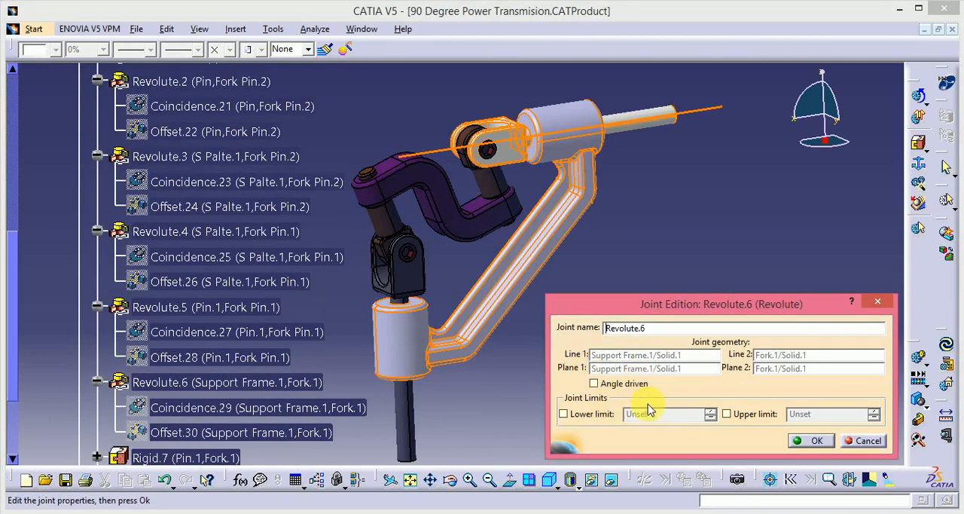
pyautogui.click(811, 440)
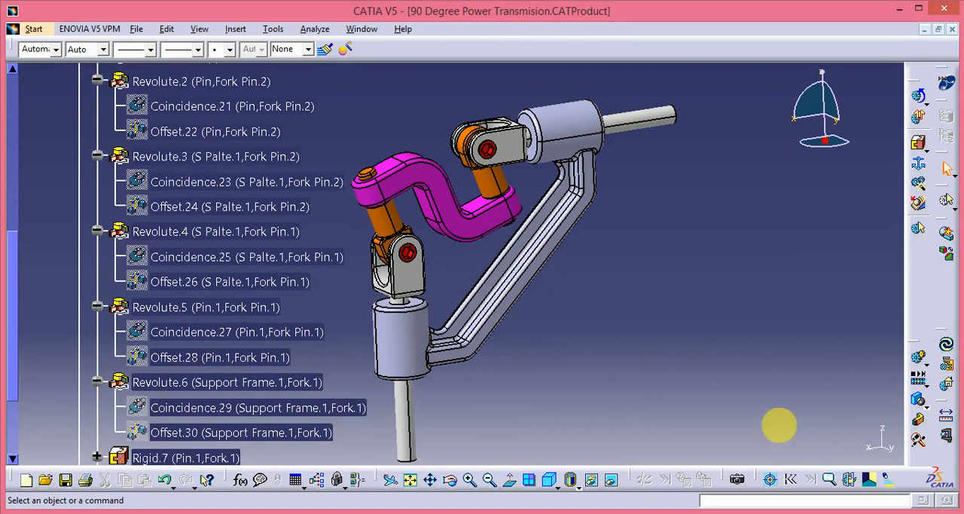
pyautogui.scroll(-2, 588, 409)
pyautogui.click(198, 401)
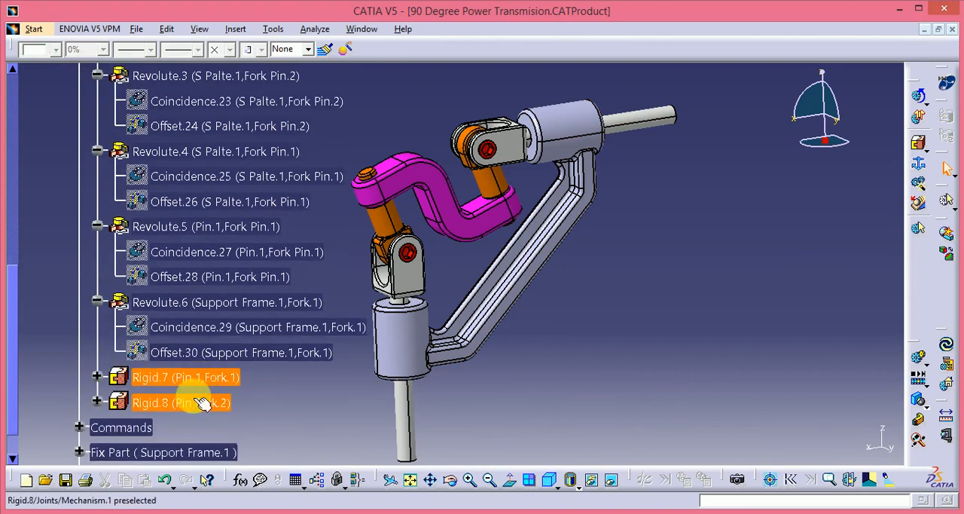
# Step: Review the rigid joints Rigid.7 and Rigid.8, checking the pin and fork that each one connects in the model
pyautogui.doubleClick(241, 374)
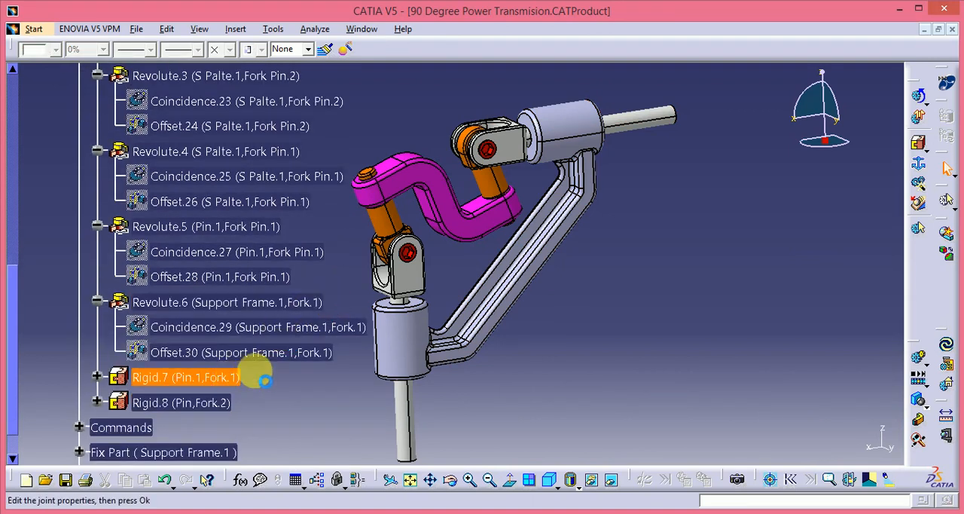
pyautogui.moveTo(415, 333); pyautogui.dragTo(682, 187, button='middle')
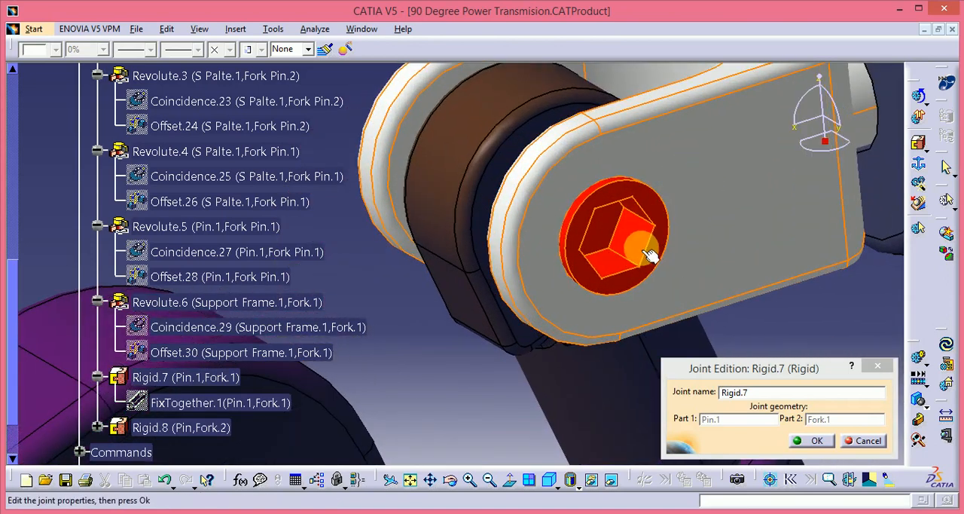
pyautogui.click(812, 440)
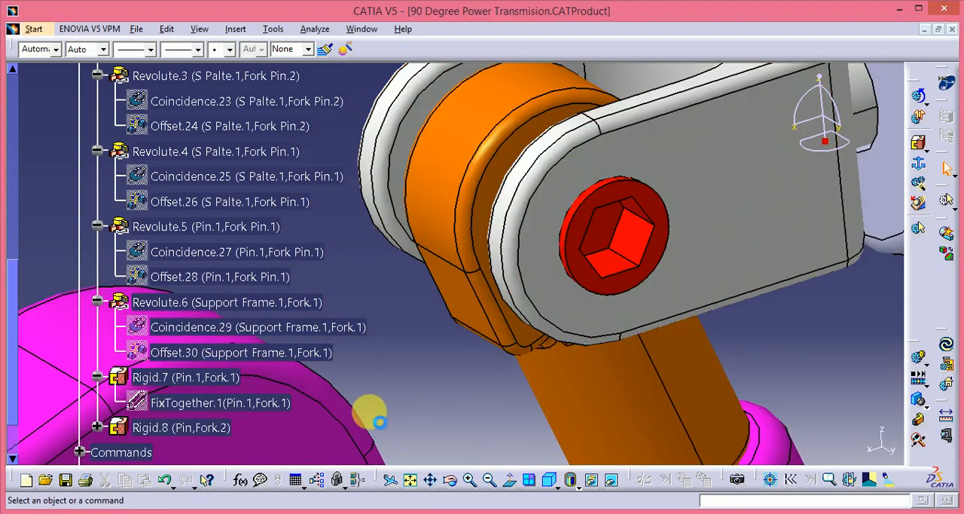
pyautogui.doubleClick(182, 427)
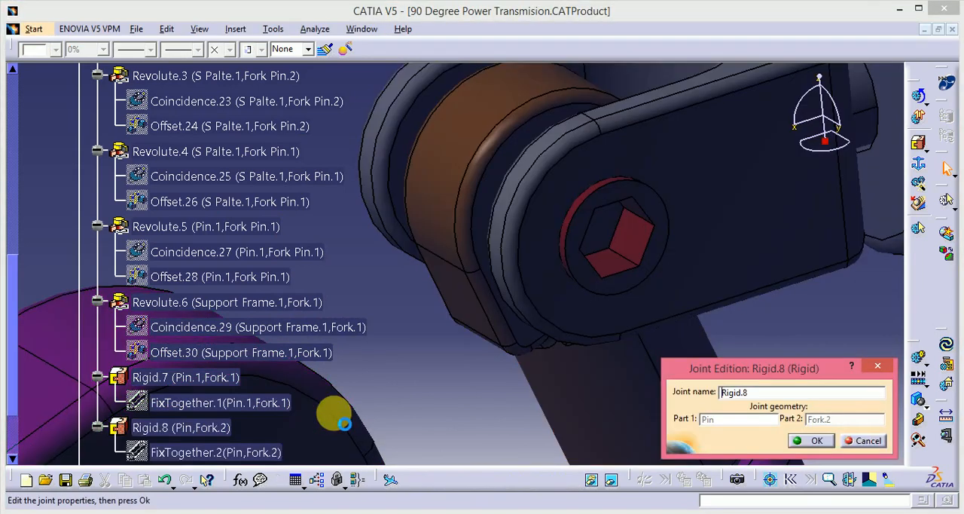
pyautogui.moveTo(516, 286); pyautogui.dragTo(611, 161, button='middle')
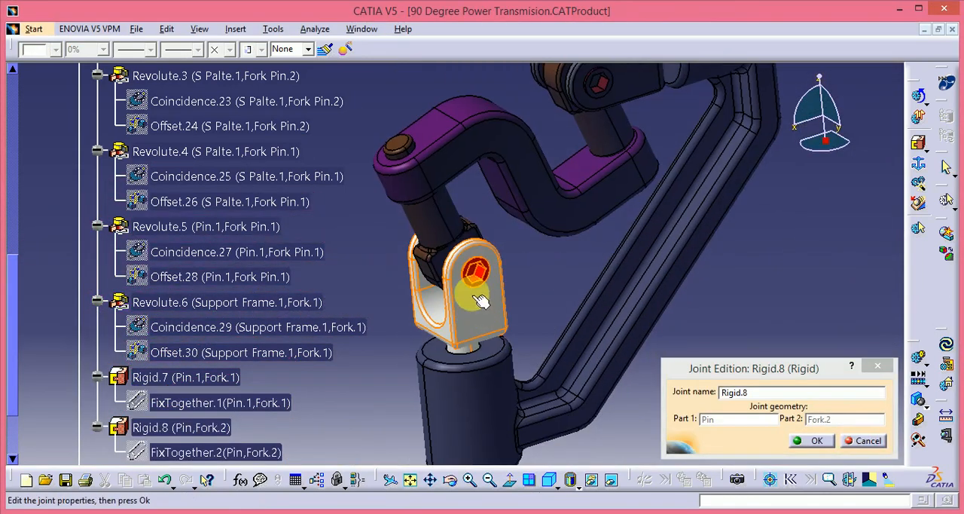
pyautogui.click(802, 440)
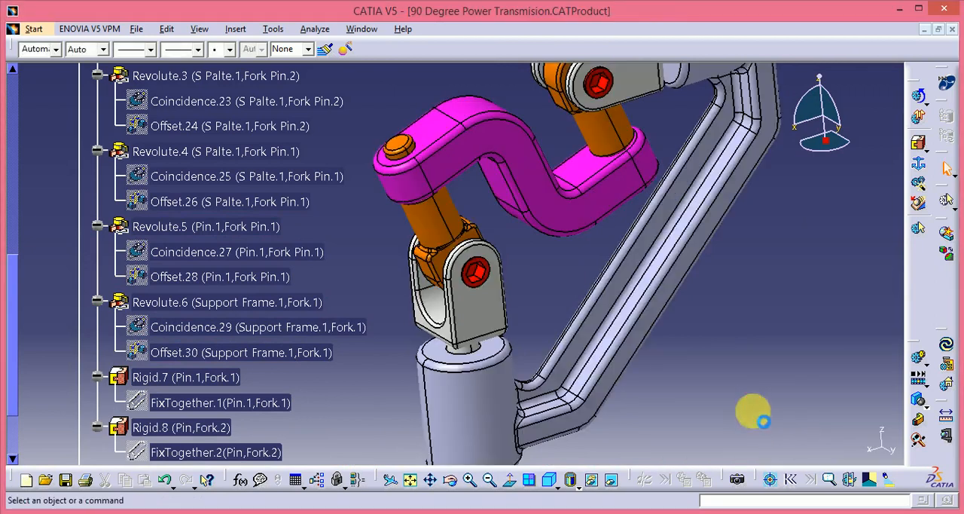
# Step: Collapse the expanded joints Revolute.2 through Rigid.8 and the whole Joints branch in the specification tree
pyautogui.moveTo(710, 387); pyautogui.dragTo(695, 451, button='middle')
pyautogui.scroll(3, 25, 224)
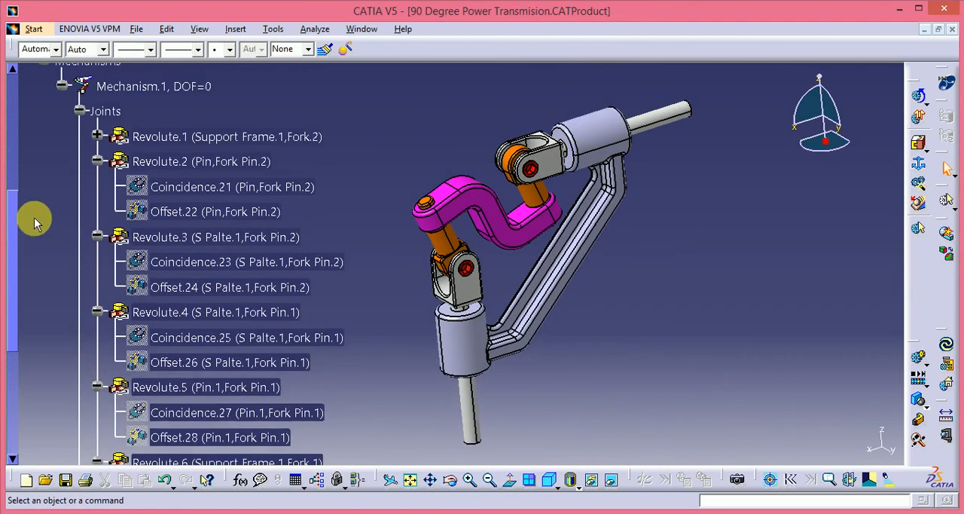
pyautogui.click(98, 161)
pyautogui.click(97, 186)
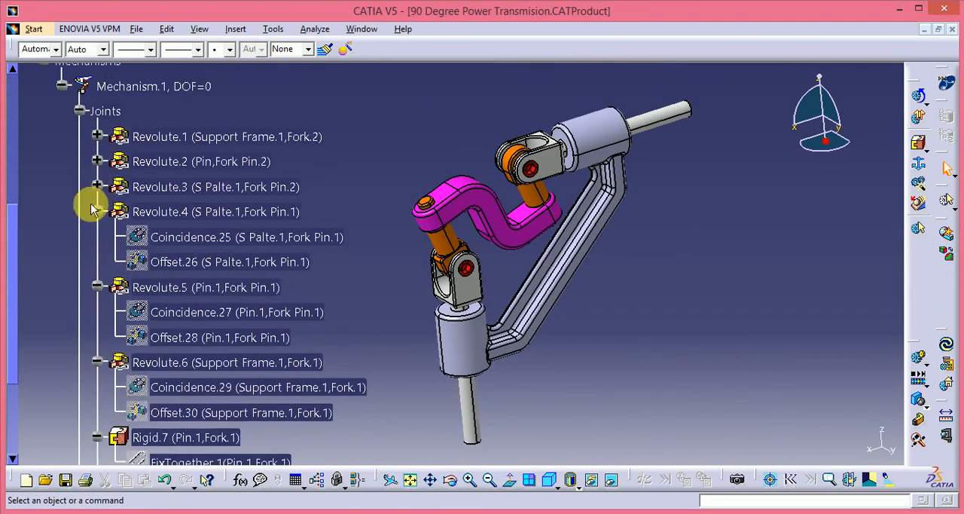
pyautogui.click(97, 211)
pyautogui.click(97, 236)
pyautogui.click(97, 261)
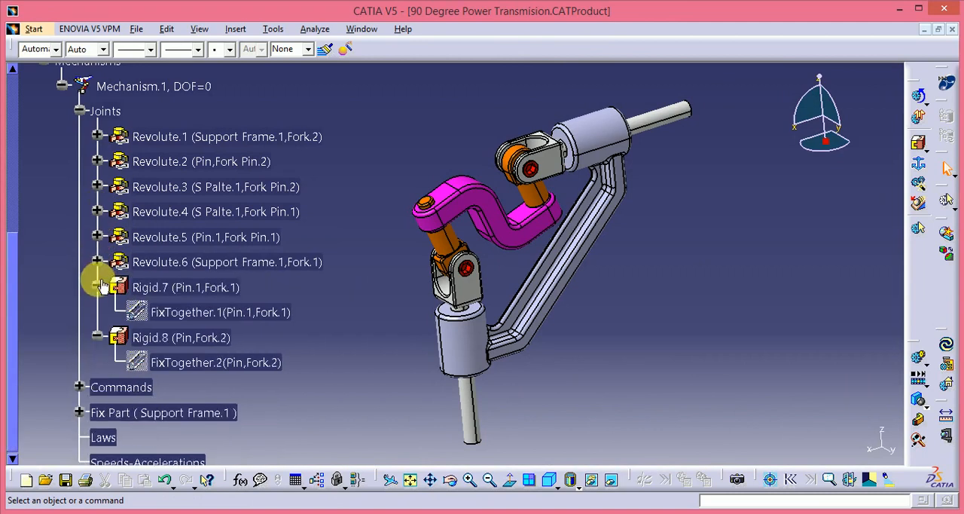
pyautogui.click(97, 287)
pyautogui.click(97, 311)
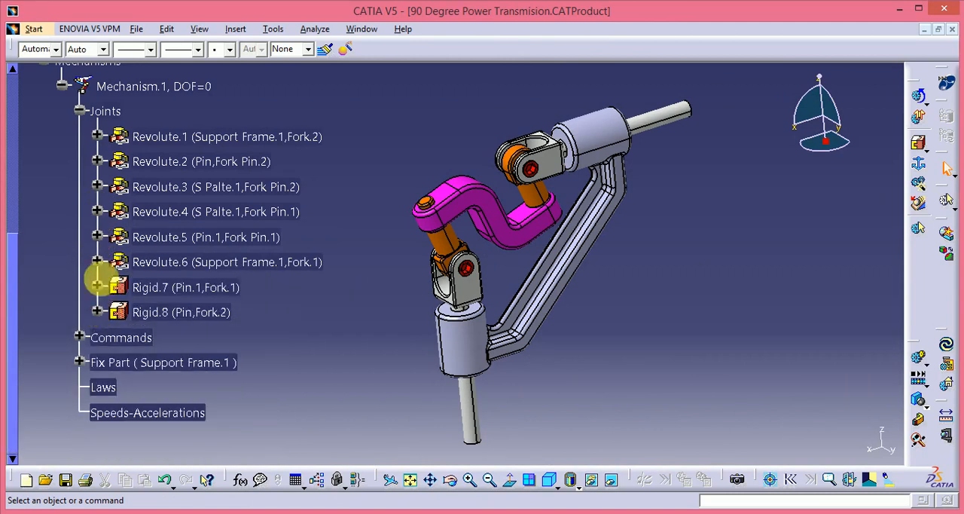
pyautogui.click(81, 111)
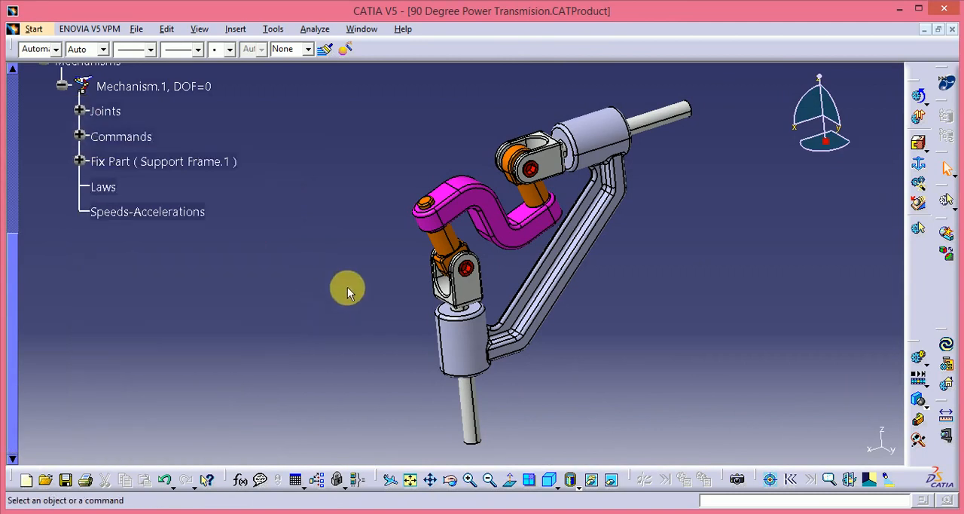
# Step: Collapse the Mechanisms and Applications branches and expand the assembly's Constraints branch in the specification tree
pyautogui.moveTo(344, 286); pyautogui.dragTo(359, 302, button='middle')
pyautogui.scroll(2, 113, 264)
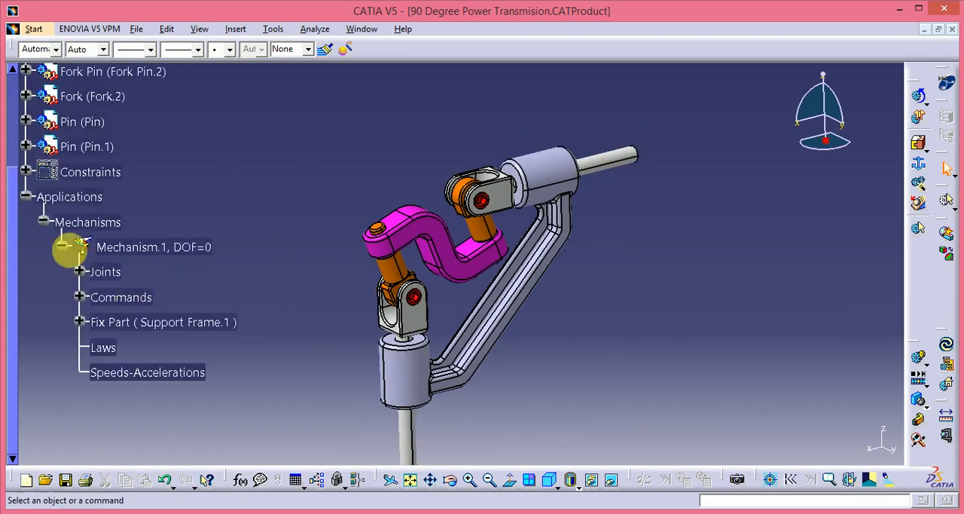
pyautogui.click(43, 222)
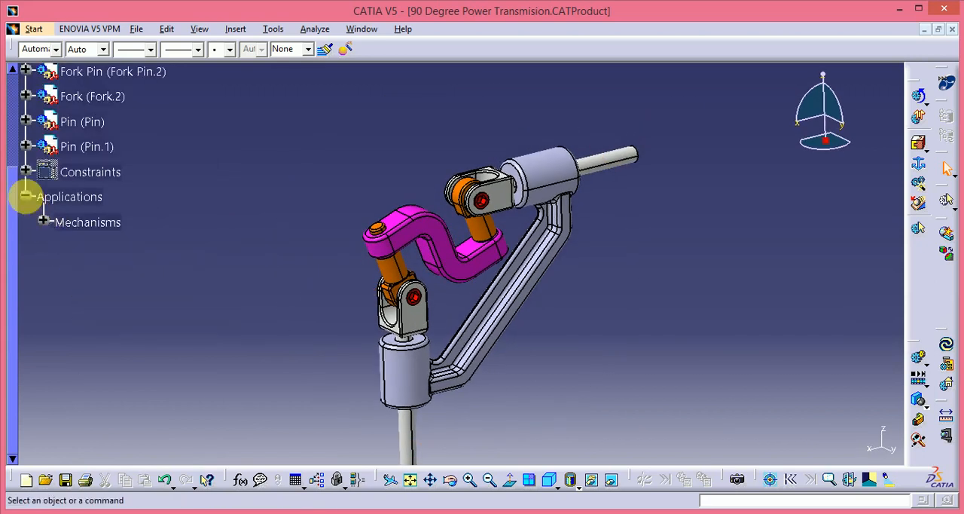
pyautogui.click(27, 196)
pyautogui.click(27, 172)
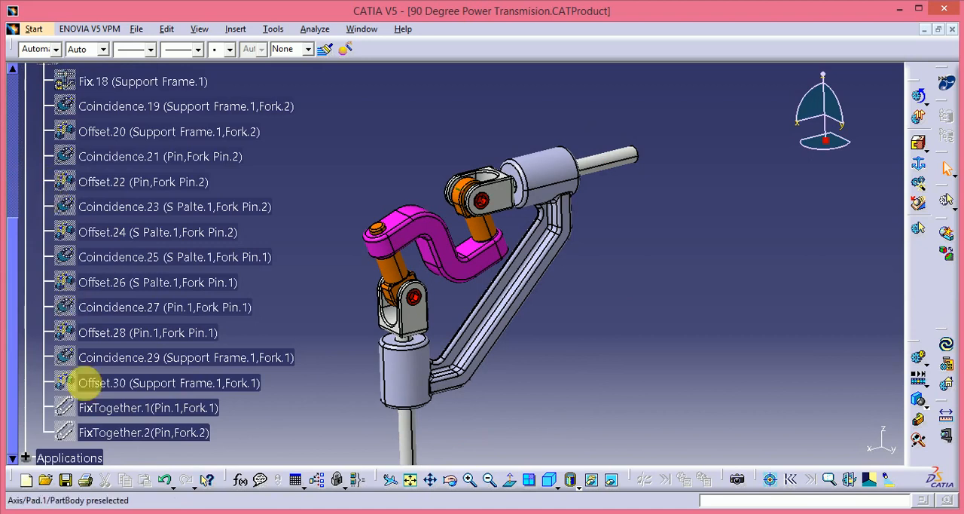
# Step: Highlight the constraints one by one from FixTogether.2 back to Coincidence.25 to examine the geometry they use
pyautogui.click(140, 433)
pyautogui.click(133, 408)
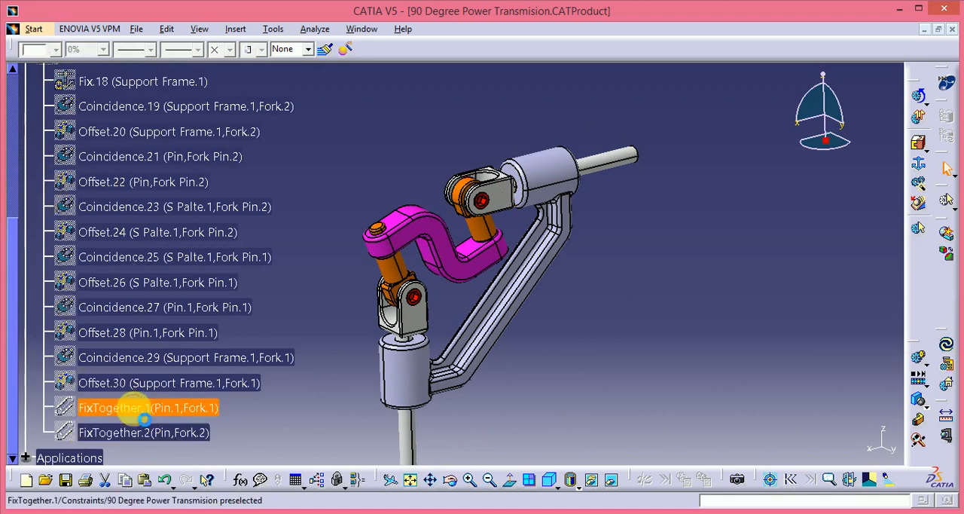
pyautogui.click(123, 381)
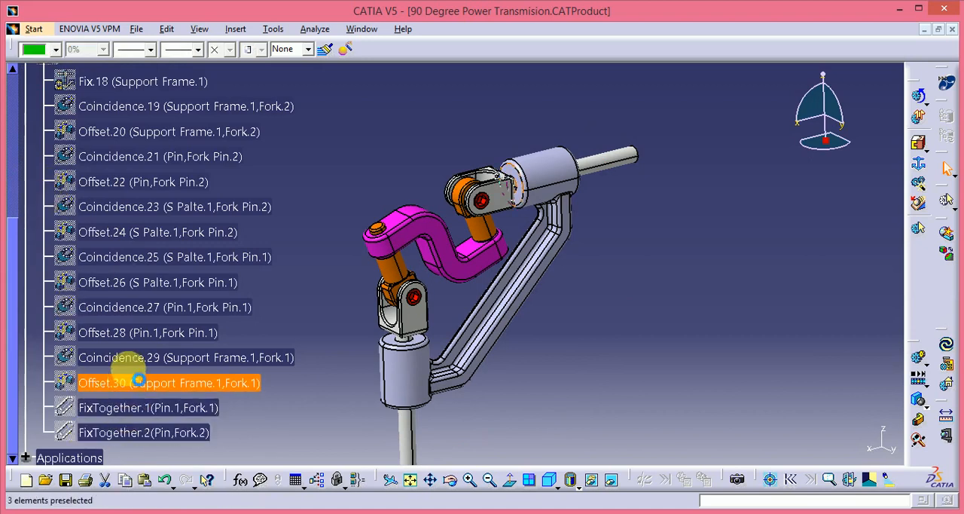
pyautogui.click(121, 357)
pyautogui.click(137, 333)
pyautogui.click(134, 307)
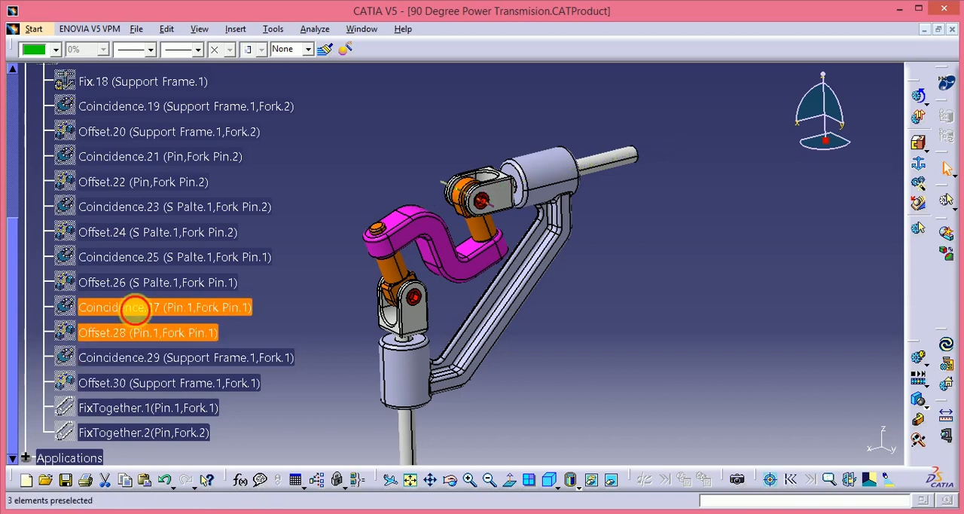
pyautogui.click(134, 282)
pyautogui.click(158, 257)
pyautogui.scroll(3, 234, 226)
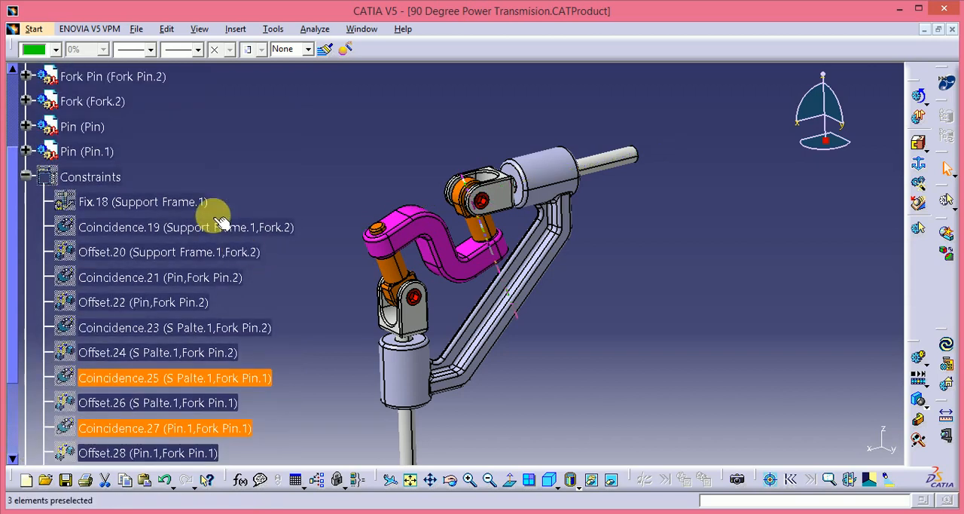
# Step: Highlight the constraints Fix.18 through Offset.22, checking the support frame, Fork.2, Pin and Fork Pin.2 references
pyautogui.click(143, 202)
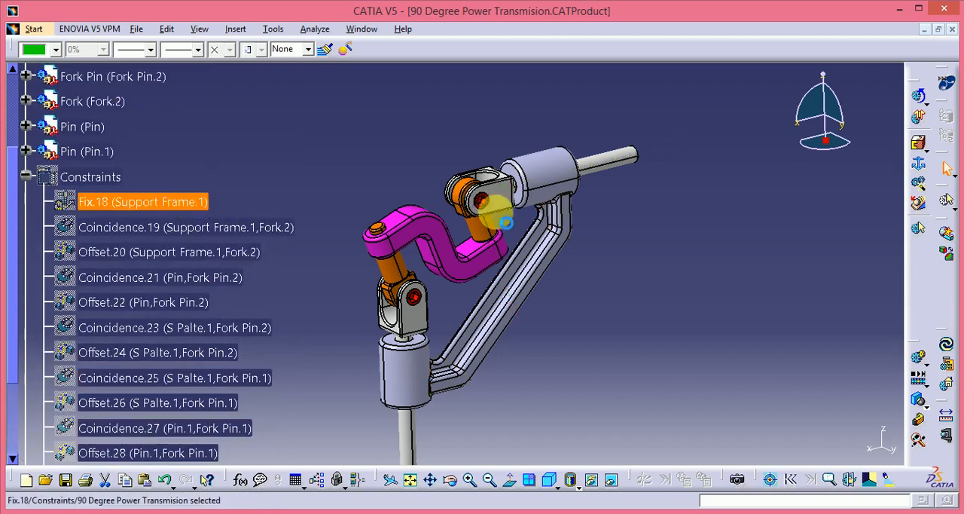
pyautogui.click(157, 205)
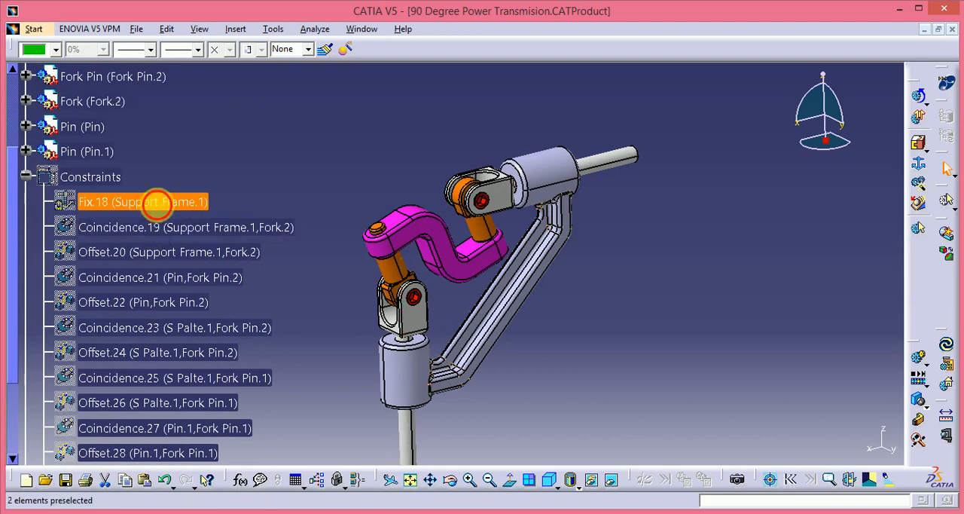
pyautogui.click(147, 223)
pyautogui.click(189, 256)
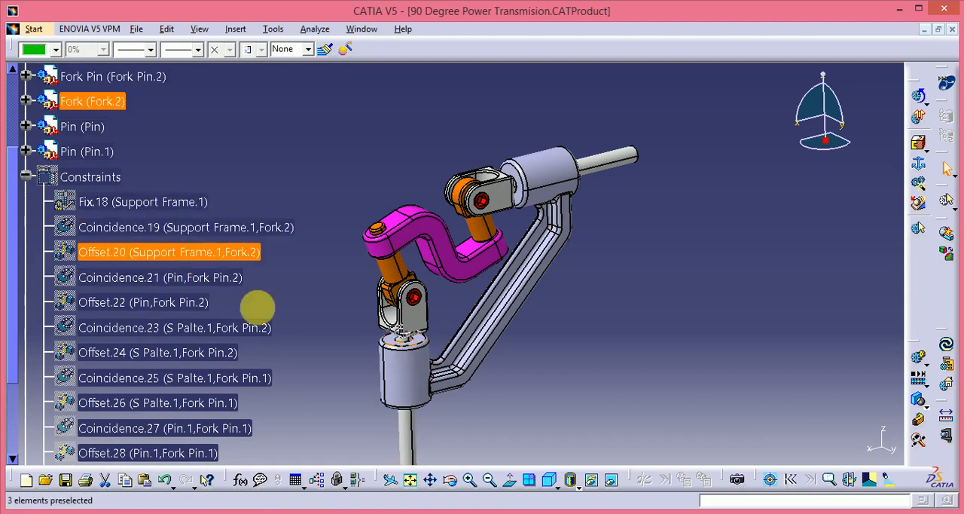
pyautogui.click(181, 280)
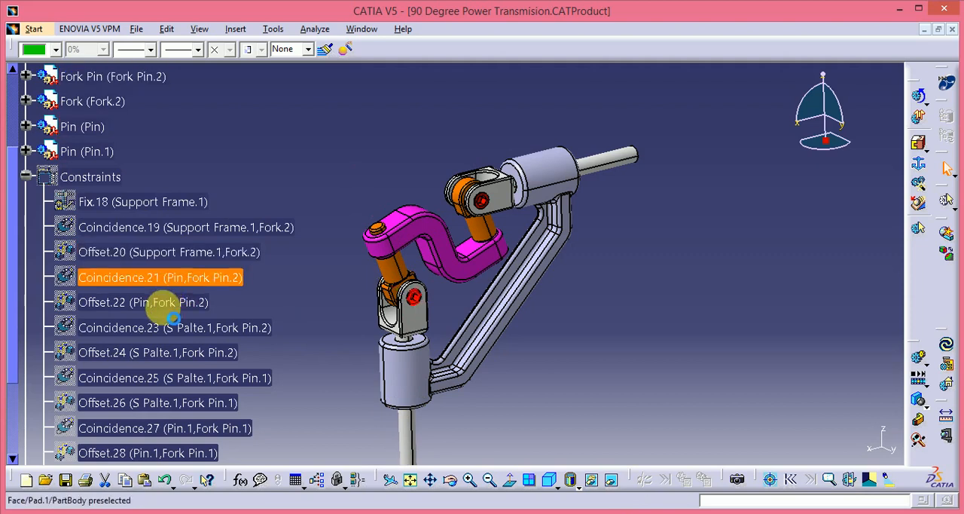
pyautogui.click(169, 305)
# Step: Highlight the constraints Coincidence.23 through Offset.28 to examine how S Palte.1, the fork pins and Pin.1 are connected
pyautogui.click(150, 327)
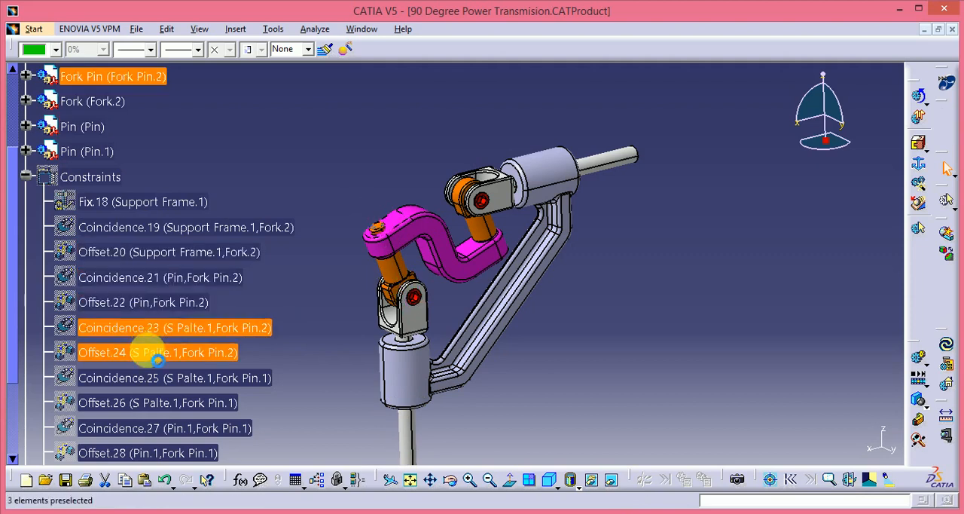
pyautogui.click(145, 348)
pyautogui.click(140, 326)
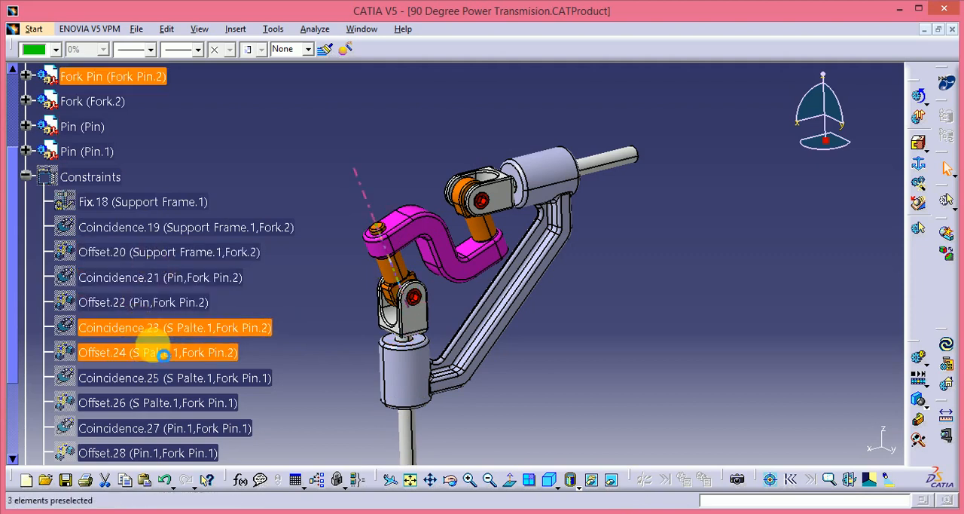
pyautogui.click(172, 379)
pyautogui.keyDown('ctrl'); pyautogui.click(175, 404); pyautogui.keyUp('ctrl')
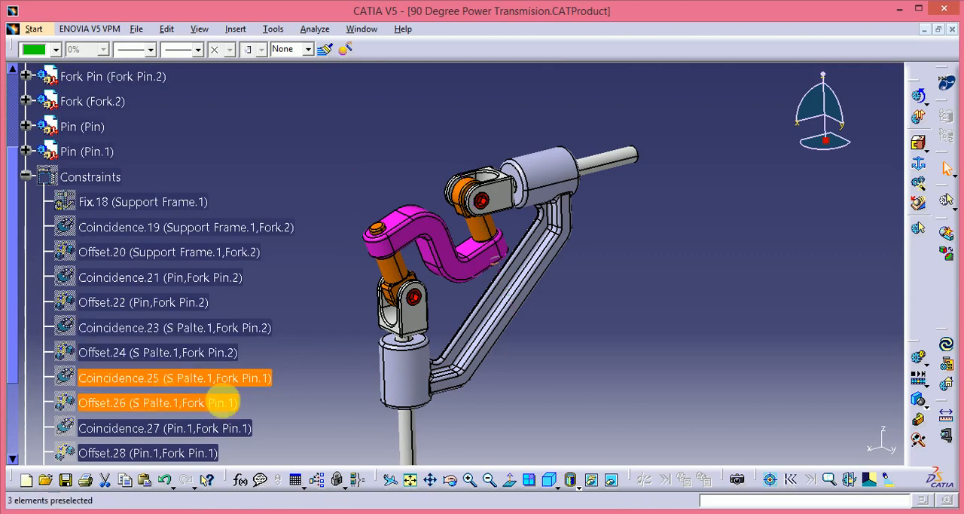
pyautogui.keyDown('ctrl'); pyautogui.click(177, 431); pyautogui.keyUp('ctrl')
pyautogui.click(176, 432)
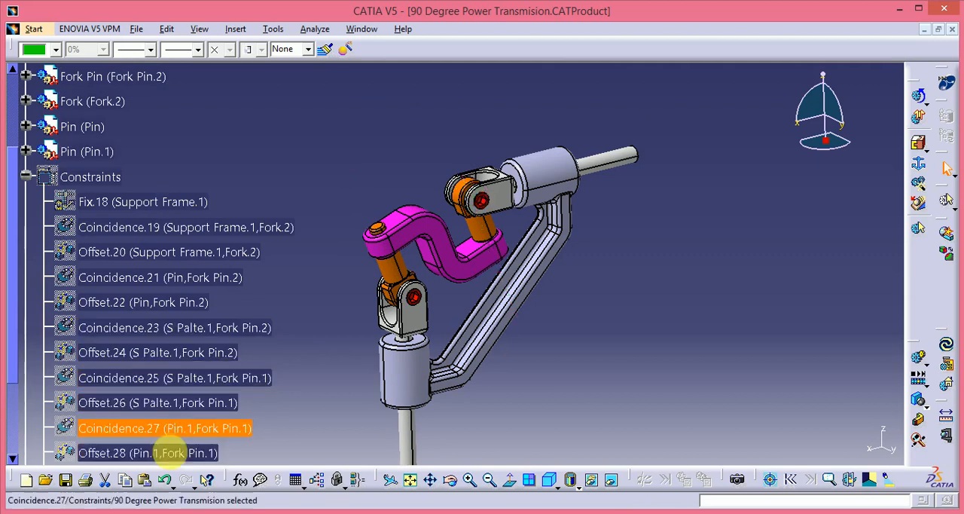
pyautogui.keyDown('ctrl'); pyautogui.click(177, 452); pyautogui.keyUp('ctrl')
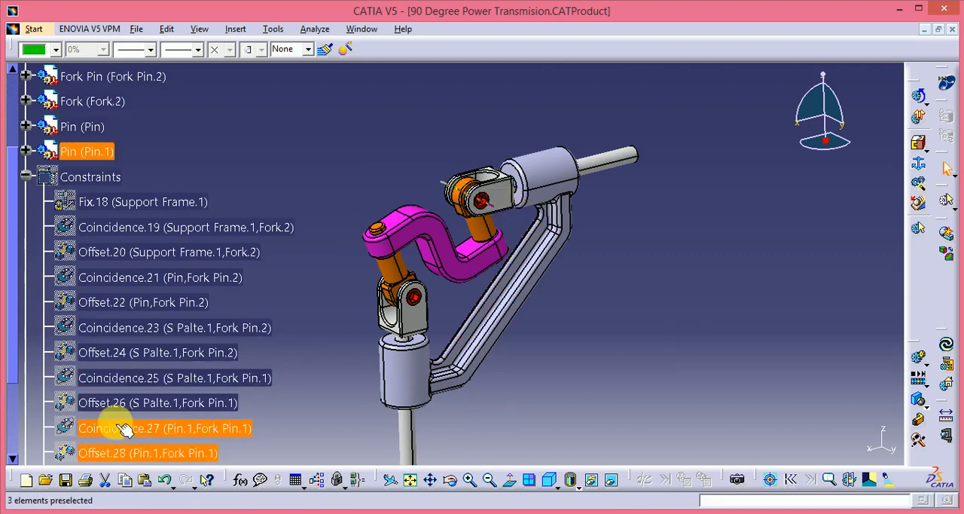
# Step: Highlight Coincidence.29 between the support frame and Fork.1, and both FixTogether constraints of the pins and forks
pyautogui.scroll(-1, 338, 333)
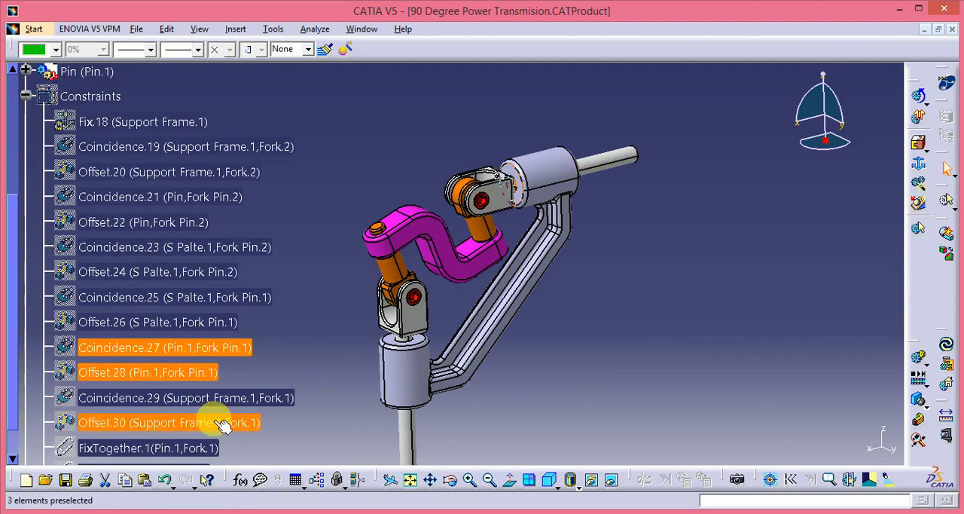
pyautogui.keyDown('ctrl'); pyautogui.click(211, 397); pyautogui.keyUp('ctrl')
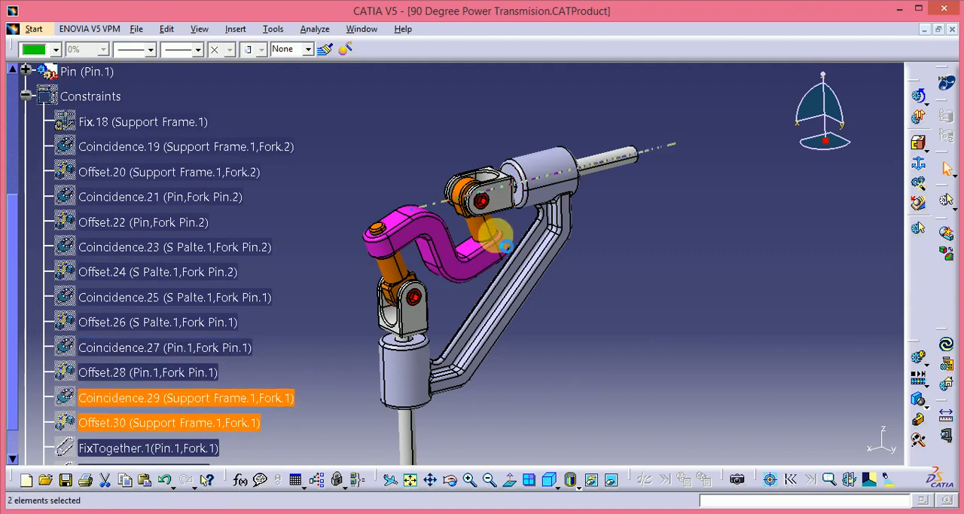
pyautogui.click(161, 447)
pyautogui.scroll(-3, 219, 424)
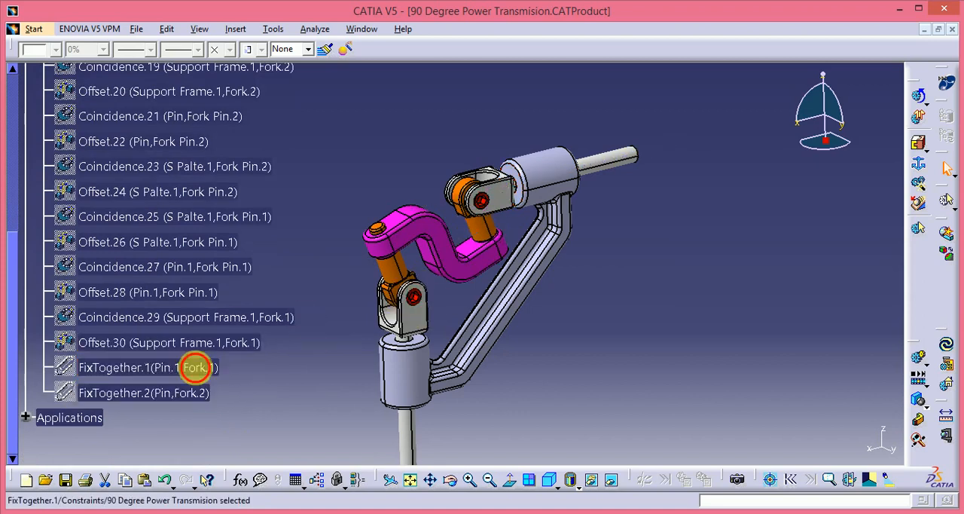
pyautogui.click(165, 393)
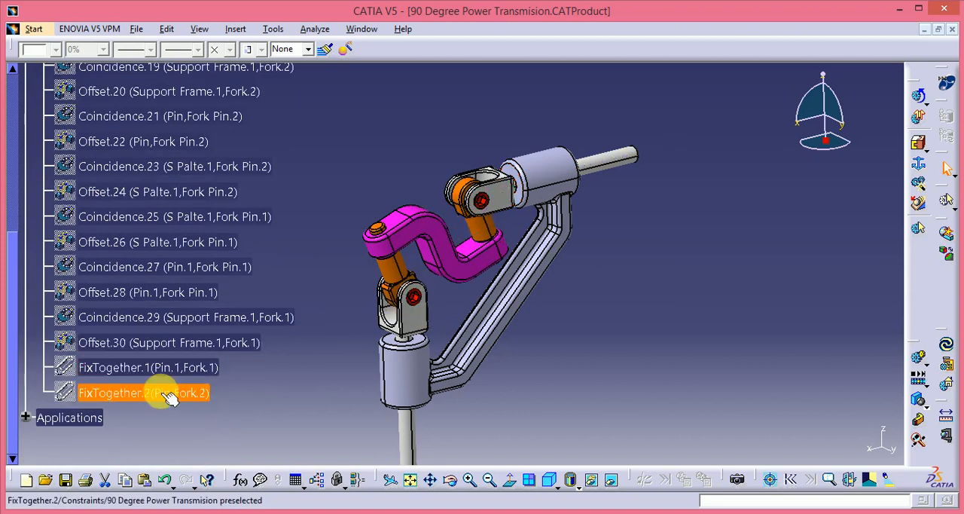
# Step: Toggle the visibility of FixTogether.2 and show the complete Constraints group in the model
pyautogui.rightClick(167, 394)
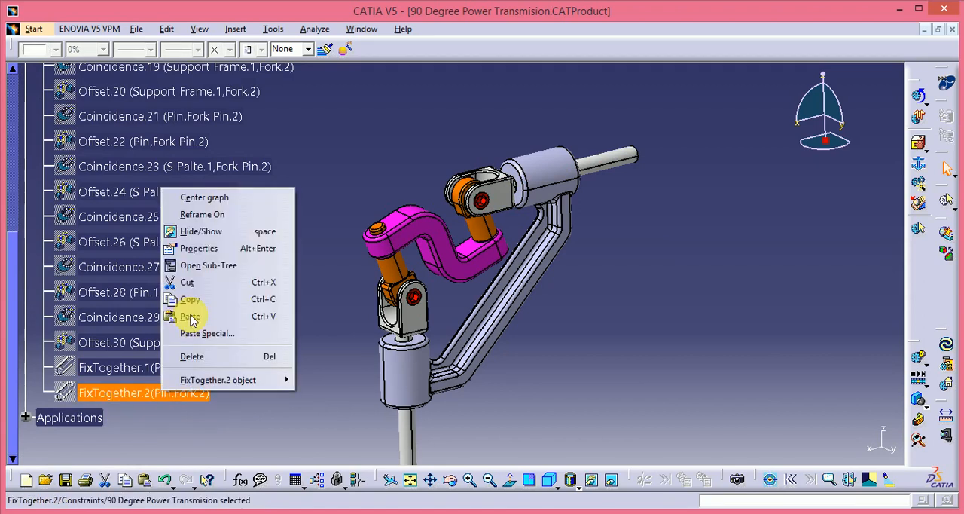
pyautogui.click(221, 232)
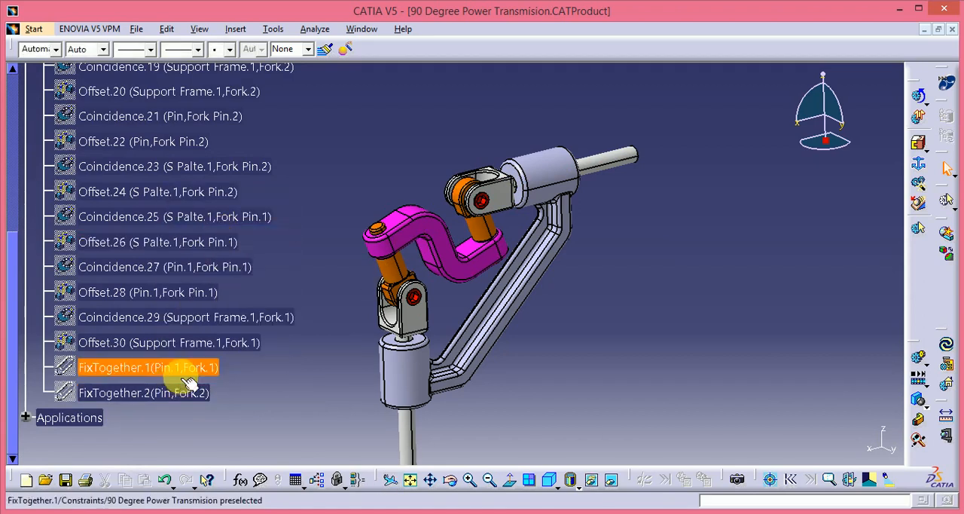
pyautogui.scroll(3, 215, 392)
pyautogui.click(113, 218)
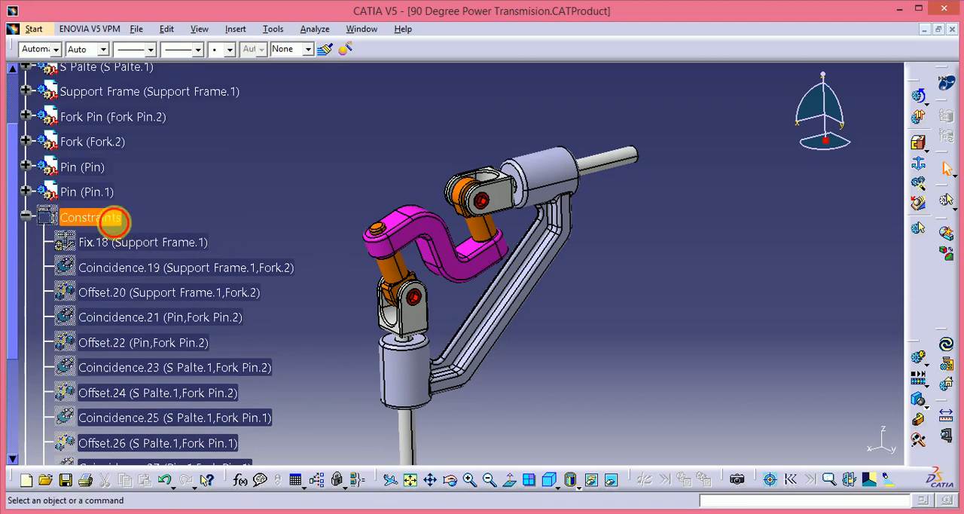
pyautogui.rightClick(113, 219)
pyautogui.click(140, 268)
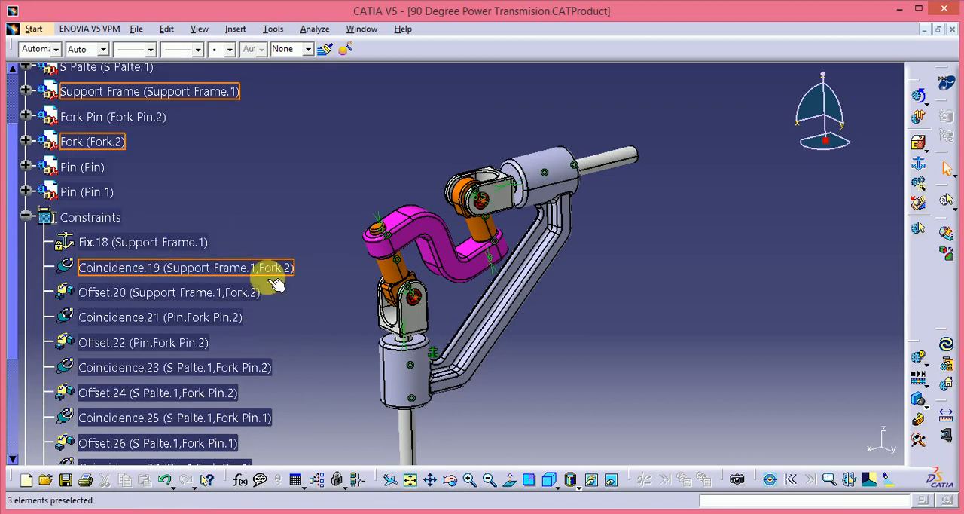
# Step: Hide the complete Constraints group in the model and collapse its branch in the specification tree
pyautogui.click(90, 217)
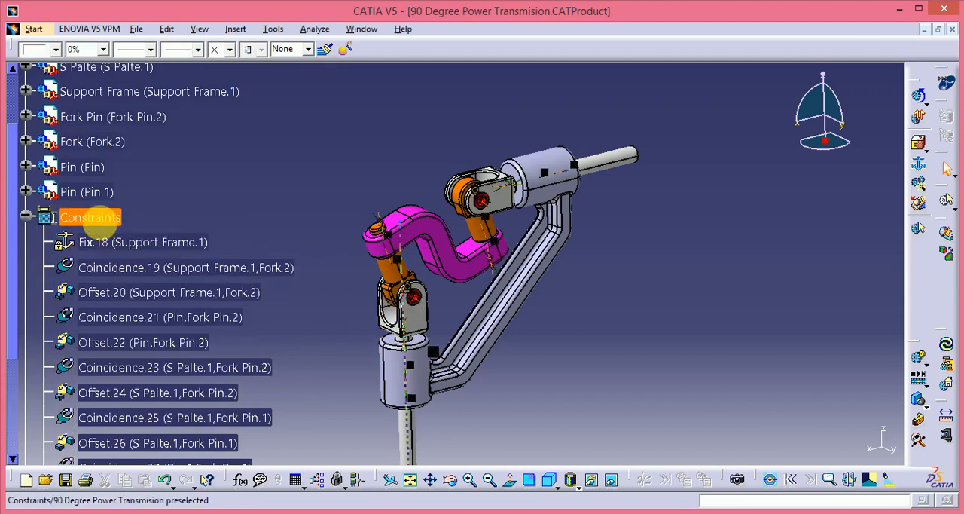
pyautogui.rightClick(99, 221)
pyautogui.click(135, 268)
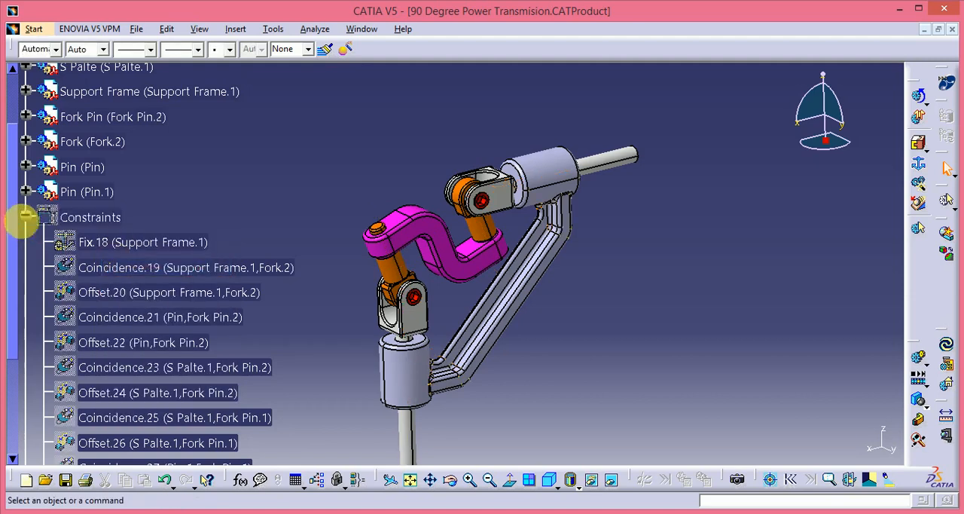
pyautogui.click(25, 217)
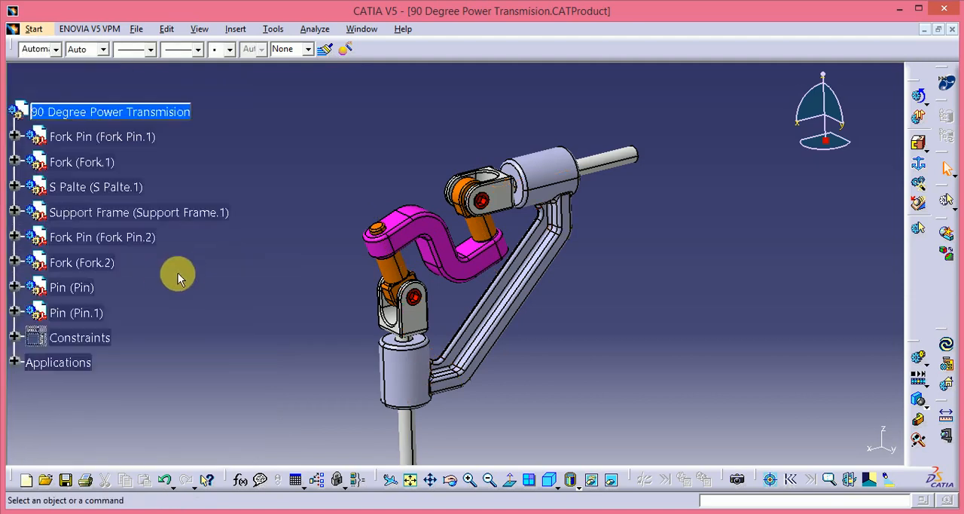
pyautogui.scroll(1, 177, 273)
pyautogui.click(194, 318)
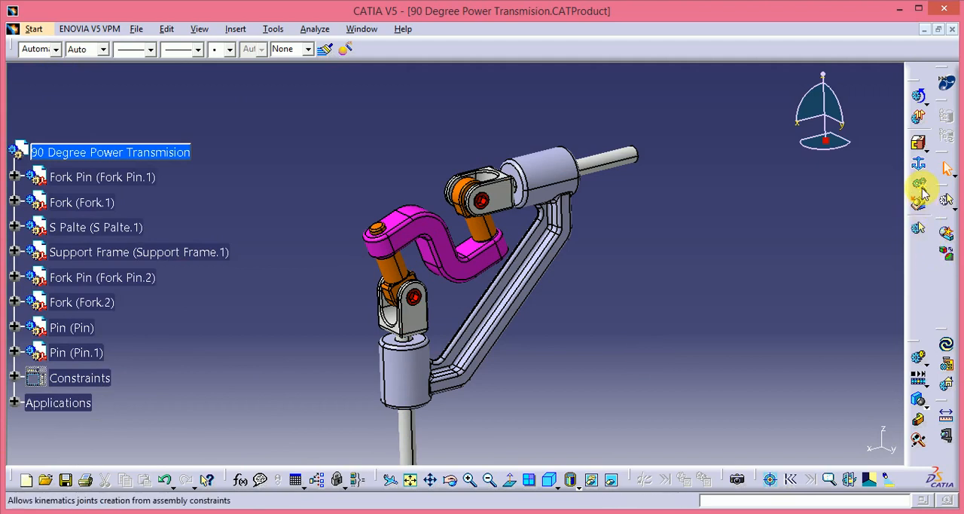
# Step: Start a simulation of Mechanism.1 and test its motion by moving Command.1 toward -360, resetting it to 0
pyautogui.click(919, 360)
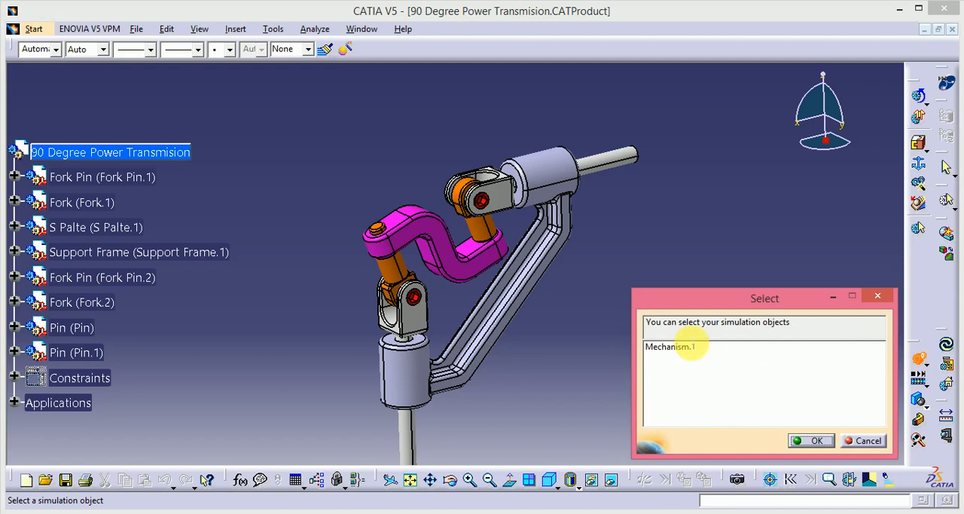
pyautogui.click(678, 348)
pyautogui.click(816, 441)
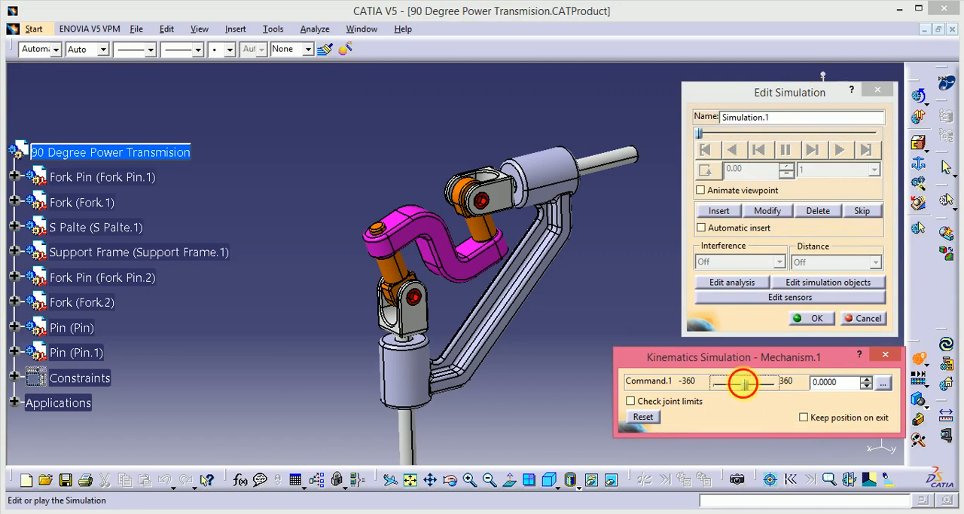
pyautogui.moveTo(743, 385); pyautogui.dragTo(714, 387)
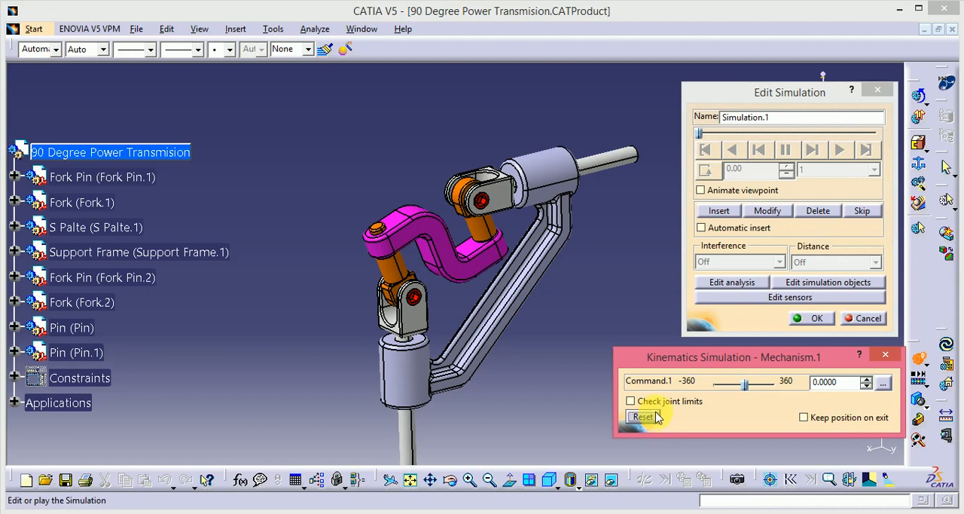
pyautogui.moveTo(537, 314)
pyautogui.mouseDown(button='middle')
pyautogui.moveTo(478, 297)
pyautogui.moveTo(478, 266)
pyautogui.moveTo(491, 260)
pyautogui.moveTo(497, 303)
pyautogui.moveTo(626, 302)
pyautogui.moveTo(587, 313)
pyautogui.moveTo(551, 281)
pyautogui.moveTo(523, 288)
pyautogui.moveTo(512, 335)
pyautogui.moveTo(551, 299)
pyautogui.moveTo(537, 329)
pyautogui.moveTo(536, 320)
pyautogui.mouseUp(button='middle')
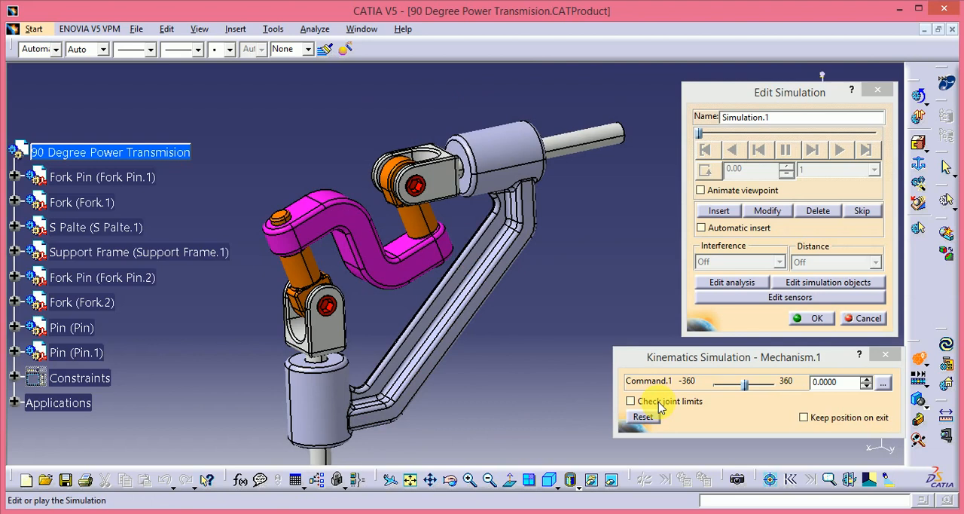
# Step: Insert two shots into Simulation.1, one with Command.1 at 0 and one at 360
pyautogui.click(722, 213)
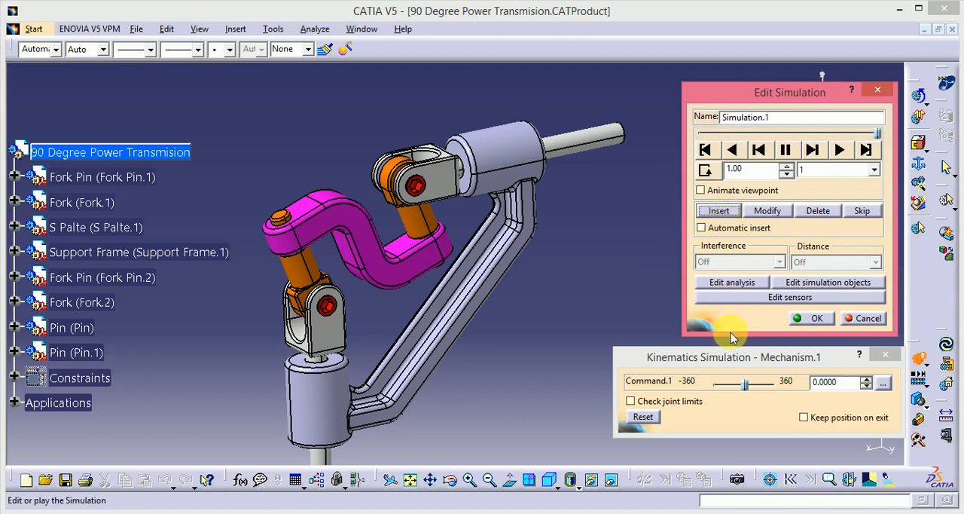
pyautogui.moveTo(745, 389); pyautogui.dragTo(783, 388)
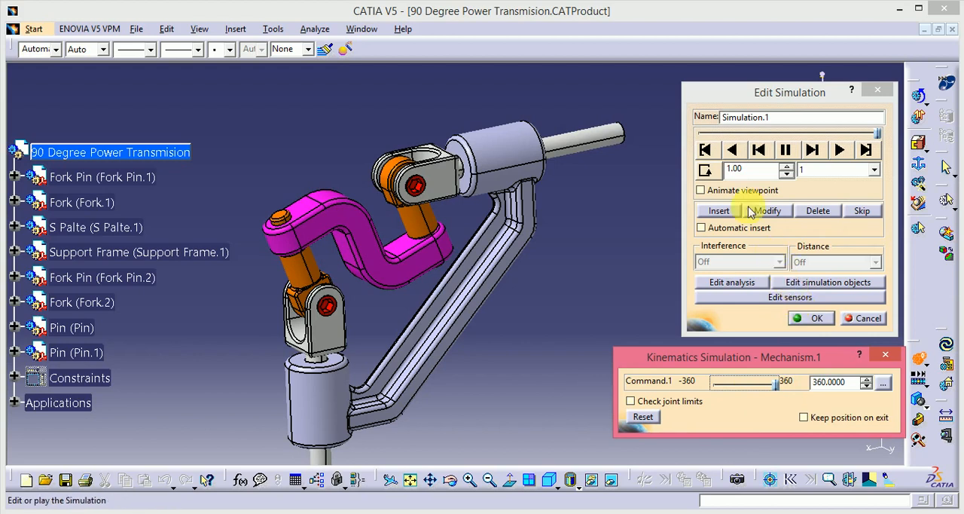
pyautogui.click(721, 211)
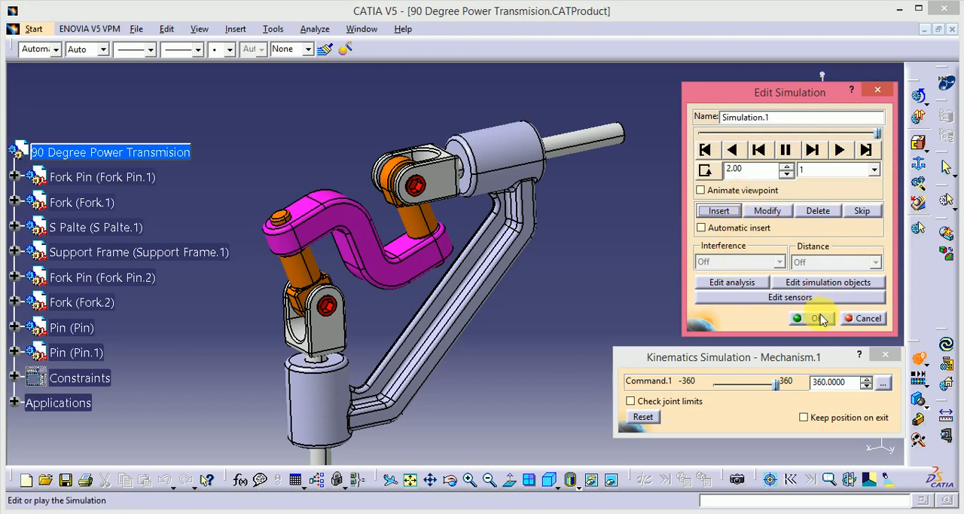
# Step: Set the playback step of Simulation.1 to 0.02 and play the recorded motion forward
pyautogui.click(845, 171)
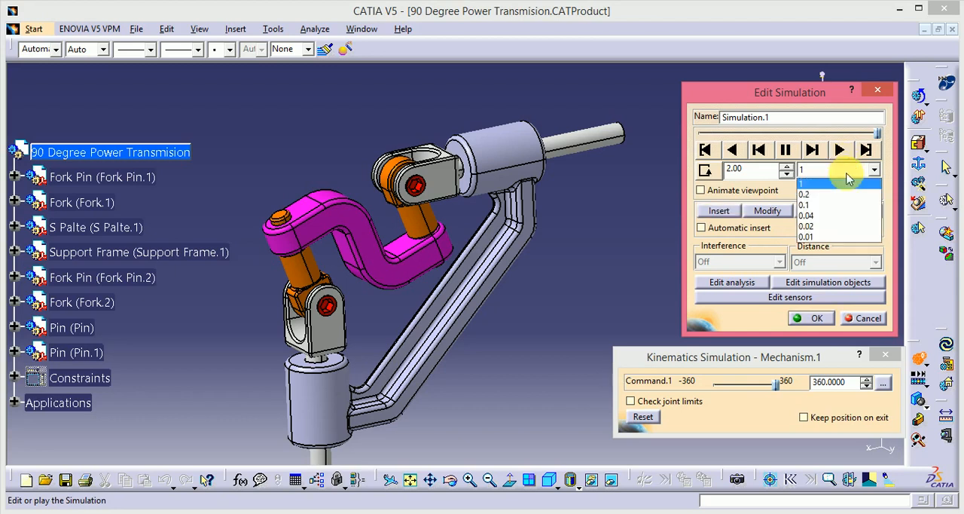
pyautogui.click(842, 226)
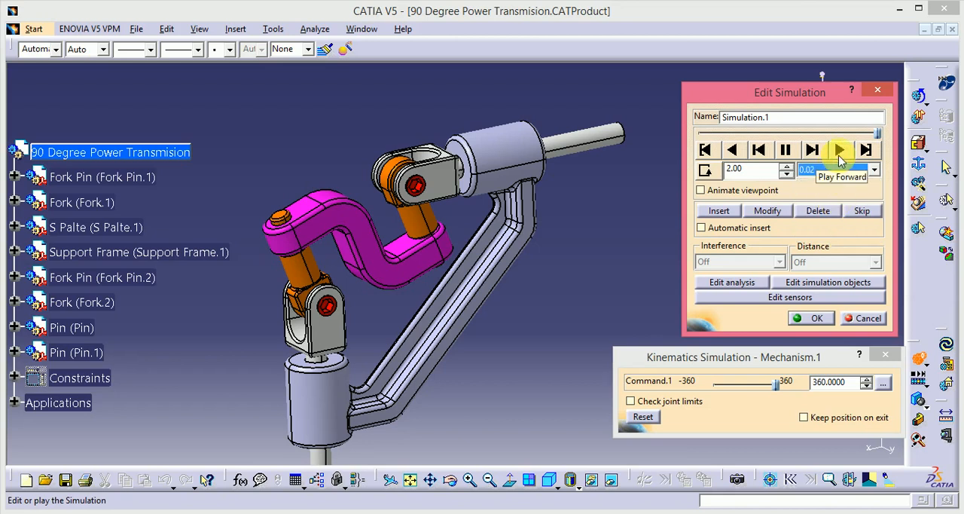
pyautogui.click(833, 154)
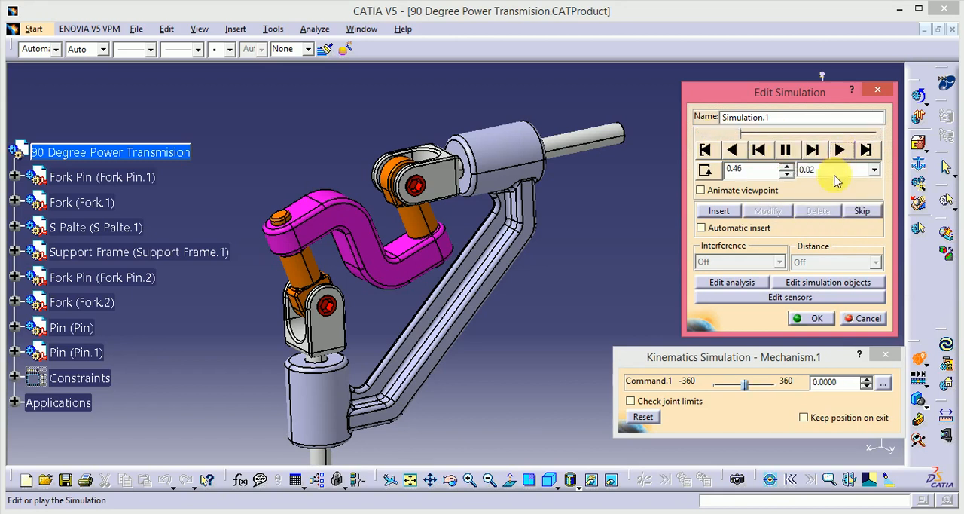
# Step: Switch the playback step to 1, and replay the two-shot simulation in a loop with a step of 0.04
pyautogui.click(834, 173)
pyautogui.click(836, 185)
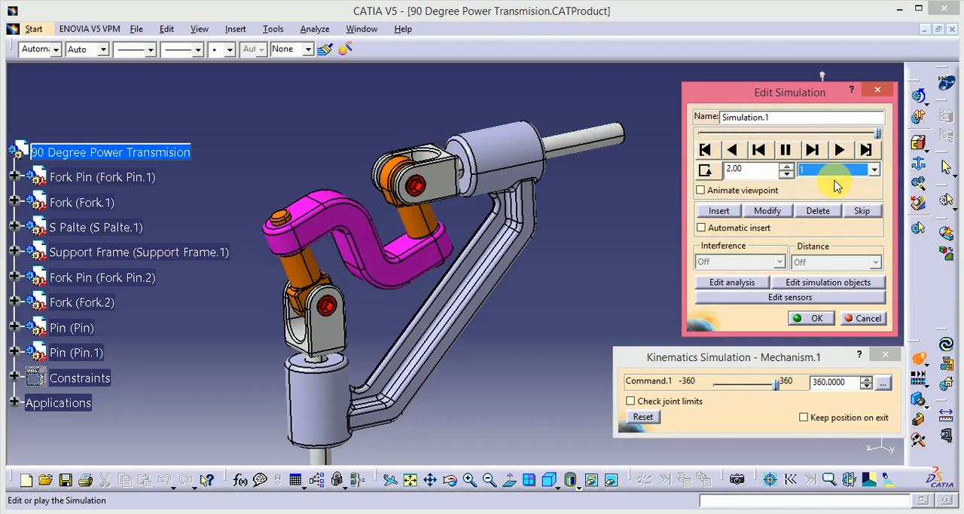
pyautogui.click(837, 168)
pyautogui.click(817, 210)
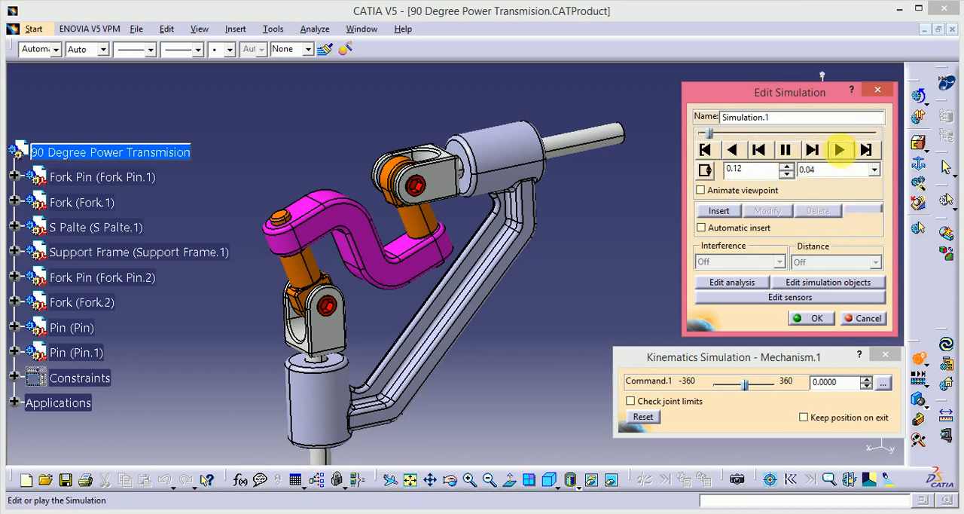
pyautogui.click(841, 149)
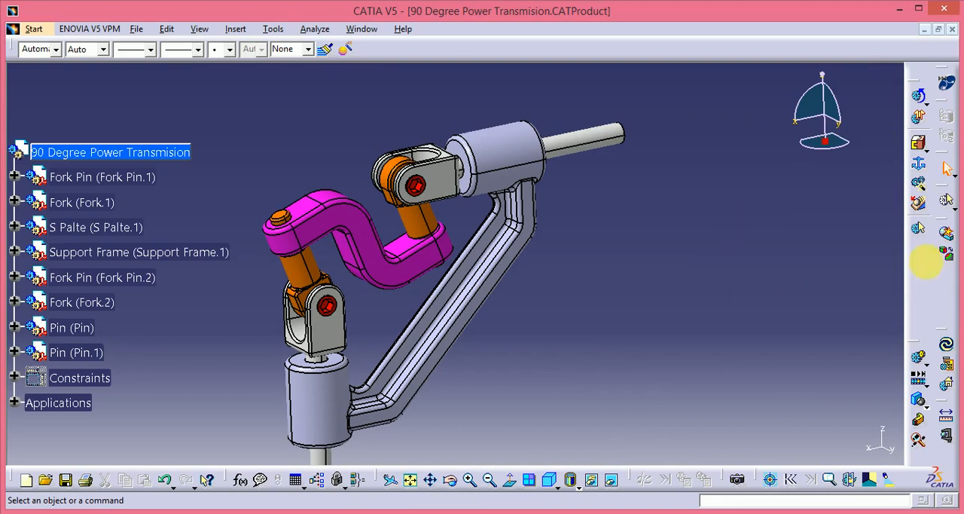
# Step: Create a new simulation using Mechanism.1 as its simulation object
pyautogui.click(919, 359)
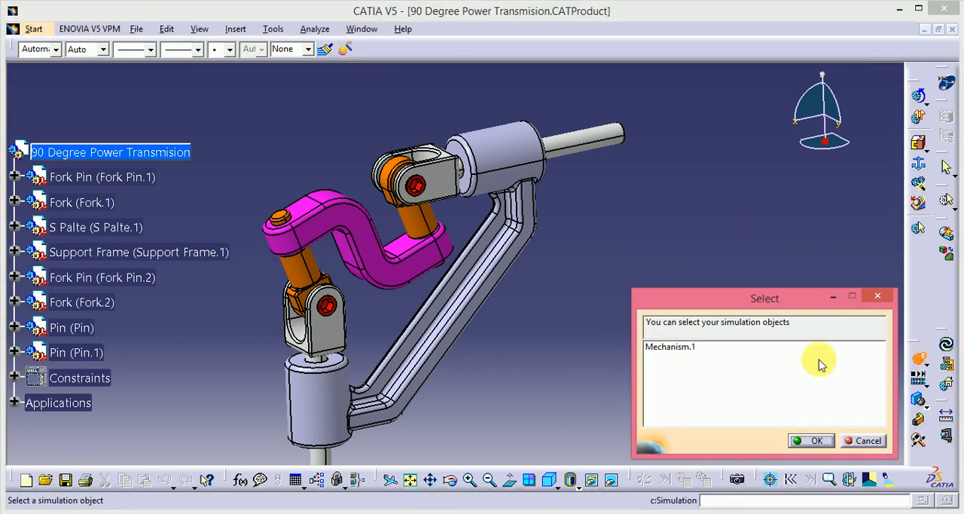
pyautogui.click(688, 348)
pyautogui.click(811, 440)
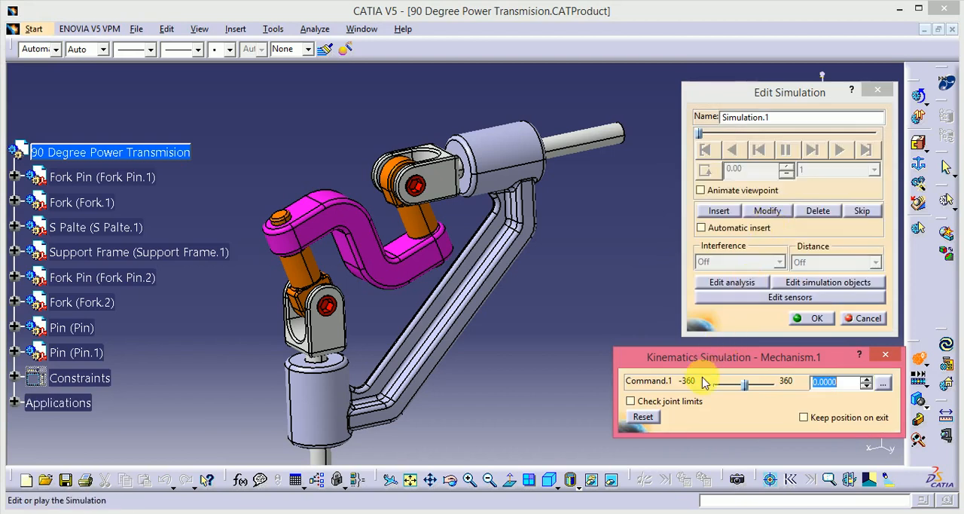
# Step: Try recording shots with Command.1 at 0 and -360, and delete them and reset the mechanism
pyautogui.click(720, 211)
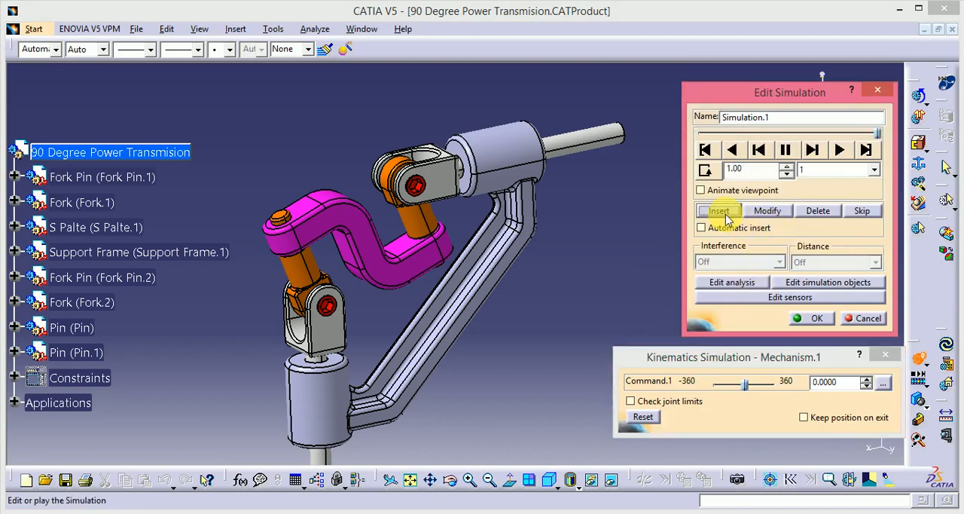
pyautogui.moveTo(745, 391); pyautogui.dragTo(713, 386)
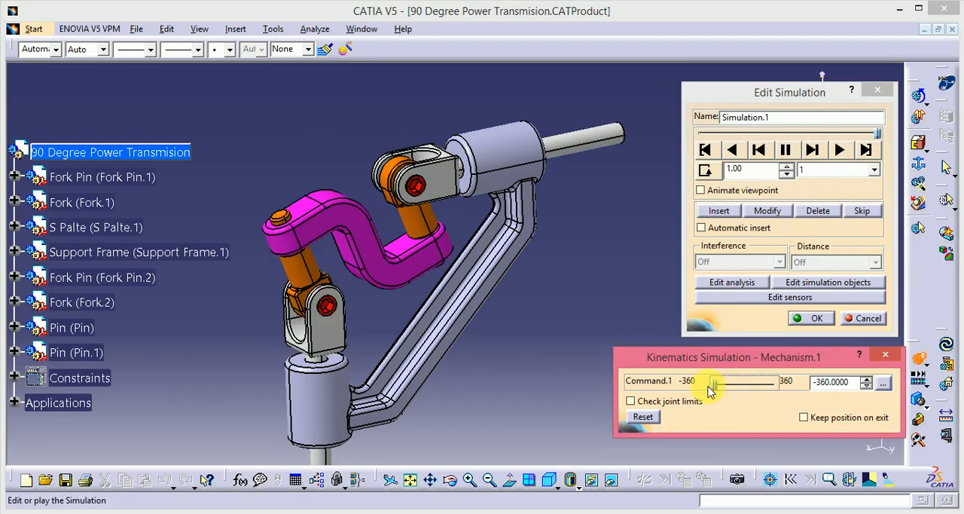
pyautogui.click(725, 210)
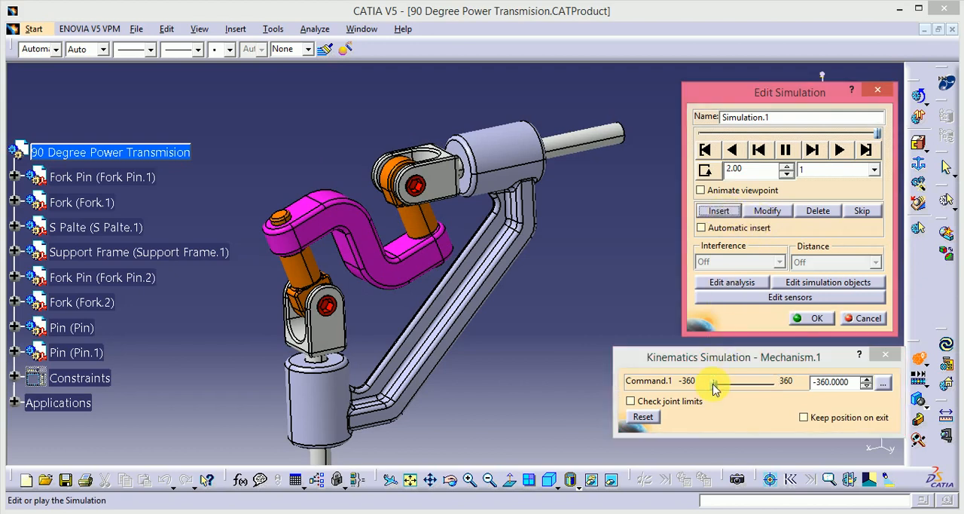
pyautogui.moveTo(716, 386)
pyautogui.mouseDown()
pyautogui.moveTo(724, 392)
pyautogui.moveTo(718, 386)
pyautogui.mouseUp()
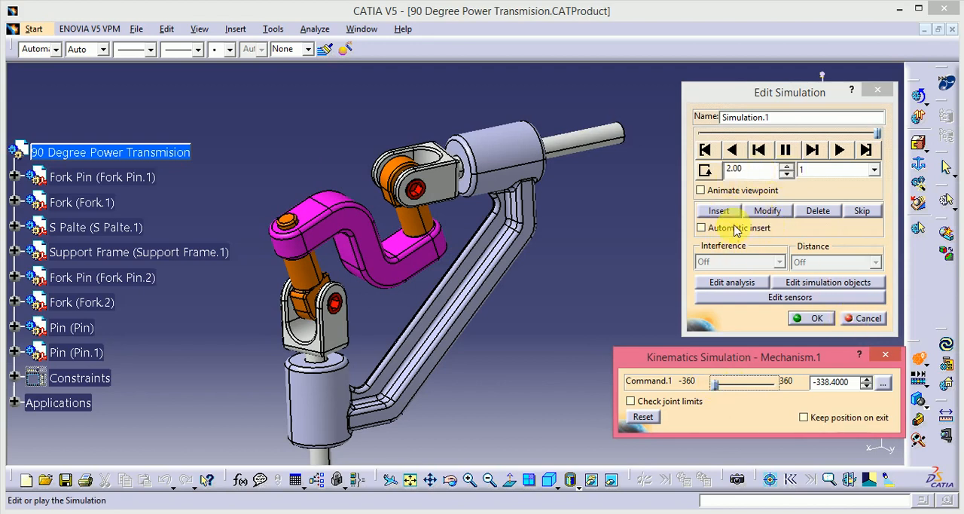
pyautogui.click(833, 211)
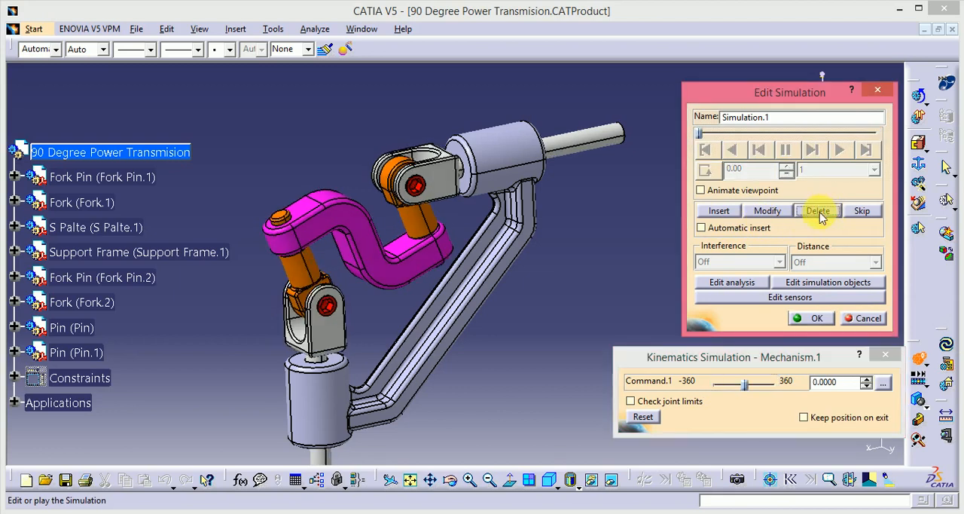
pyautogui.click(644, 417)
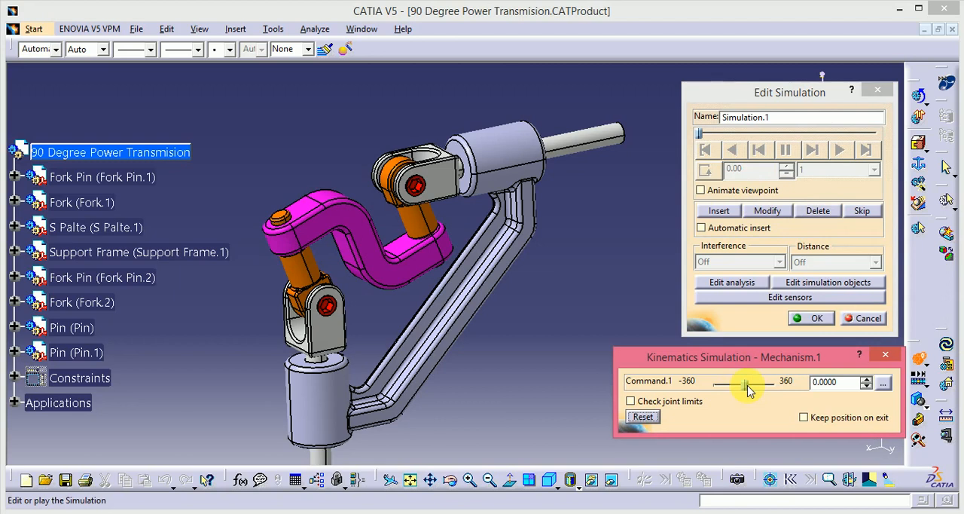
# Step: Insert three shots into Simulation.1 with Command.1 at -360, 360 and -360
pyautogui.moveTo(748, 388); pyautogui.dragTo(778, 387)
pyautogui.click(718, 211)
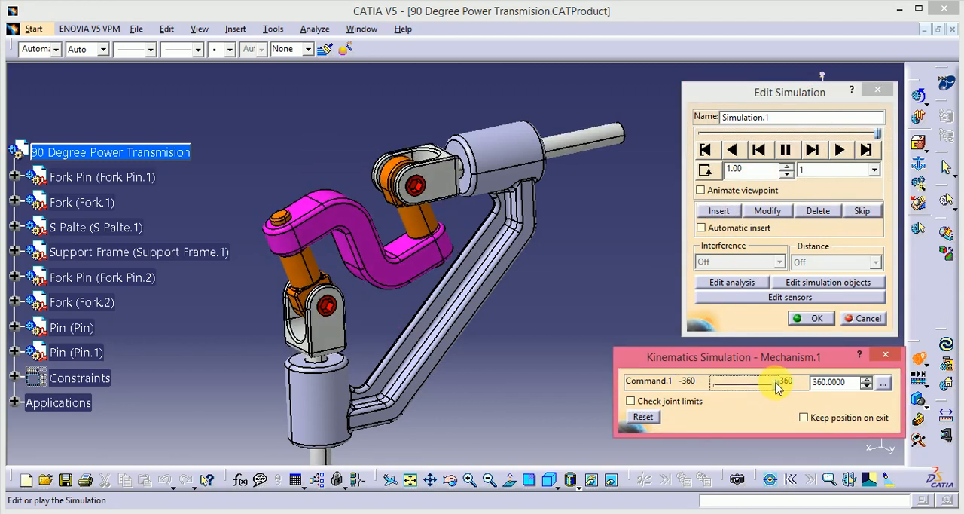
pyautogui.click(723, 211)
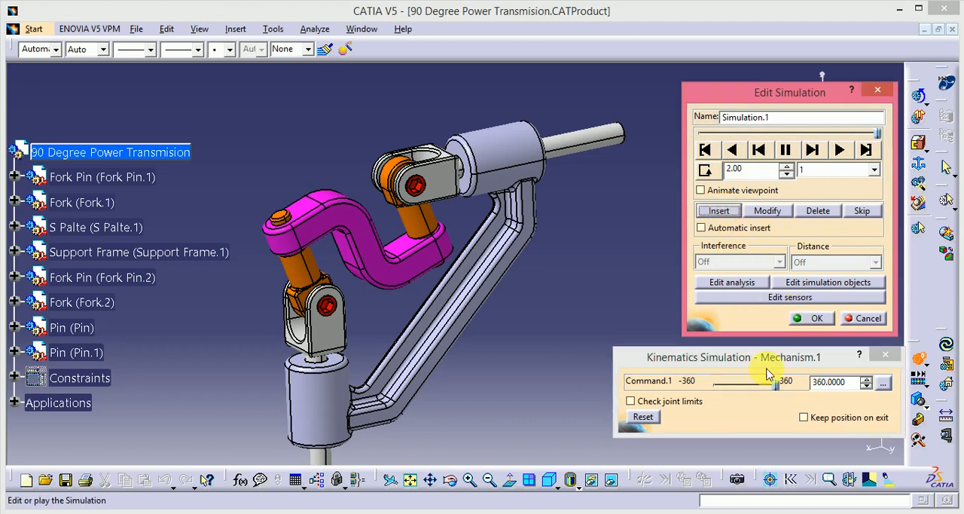
pyautogui.moveTo(778, 388); pyautogui.dragTo(713, 380)
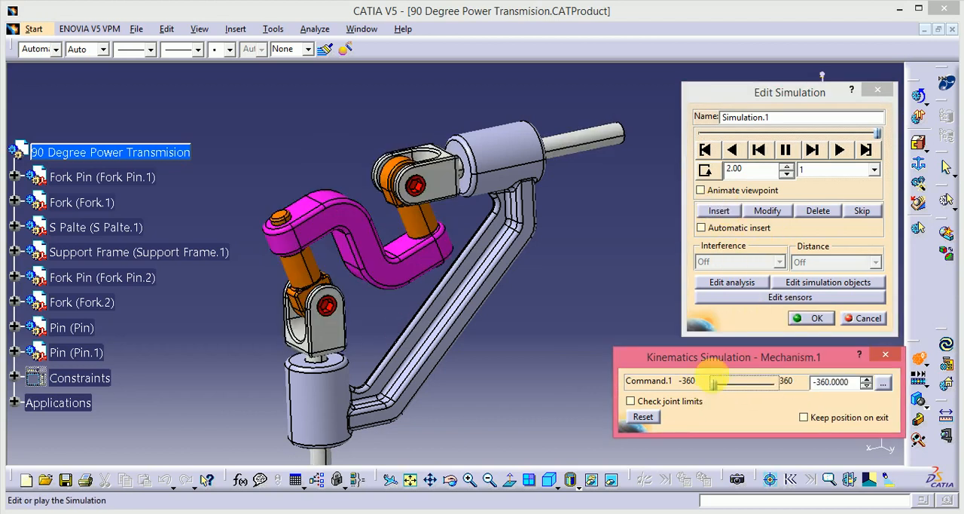
pyautogui.click(722, 211)
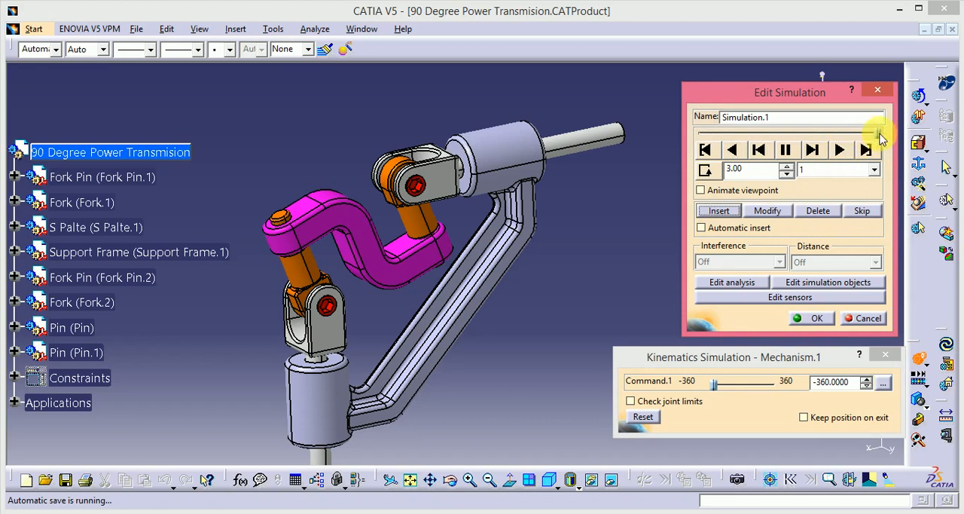
# Step: Play Simulation.1 from its start, and replay it in a loop with the playback step set to 0.02
pyautogui.click(873, 136)
pyautogui.click(705, 149)
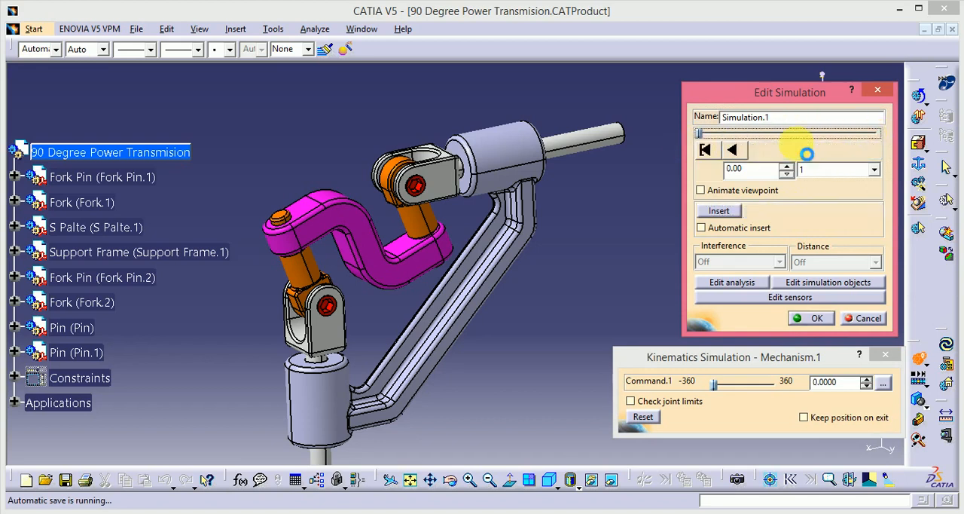
pyautogui.click(836, 151)
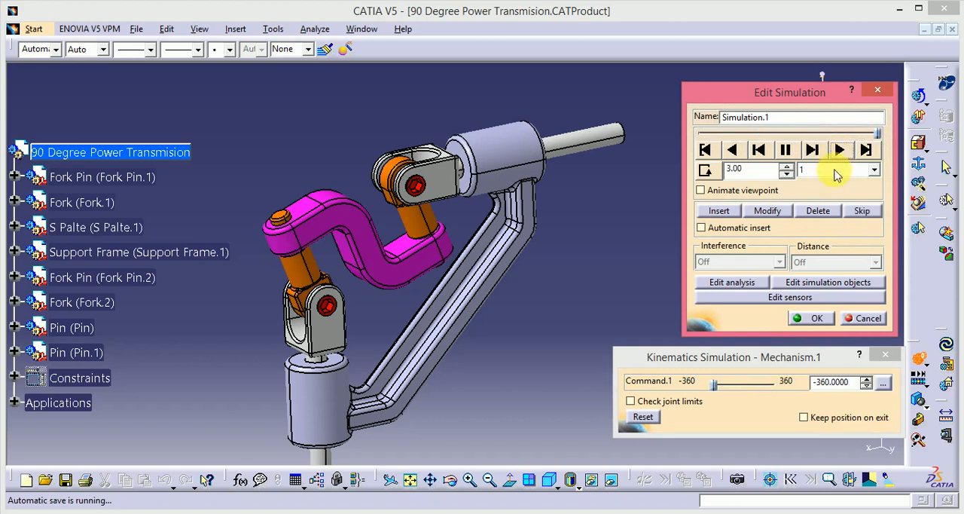
pyautogui.click(873, 170)
pyautogui.click(824, 226)
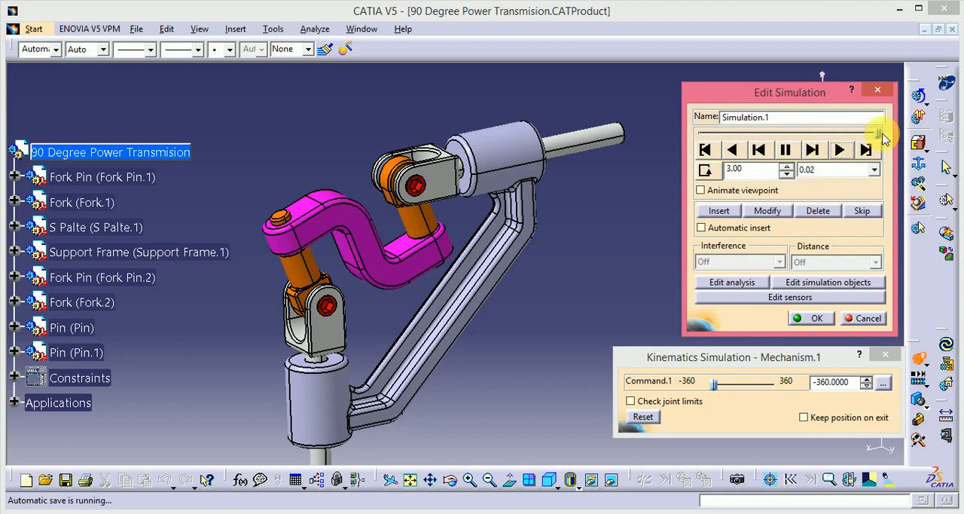
pyautogui.moveTo(701, 134); pyautogui.dragTo(699, 134)
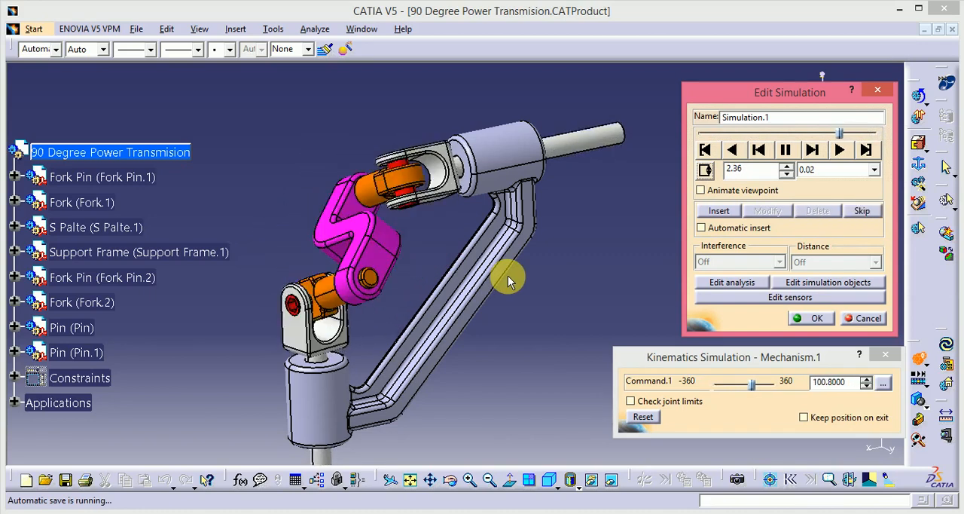
# Step: Slow the looping playback of Simulation.1 by setting its step to 0.01
pyautogui.moveTo(527, 272); pyautogui.dragTo(361, 327, button='middle')
pyautogui.click(825, 170)
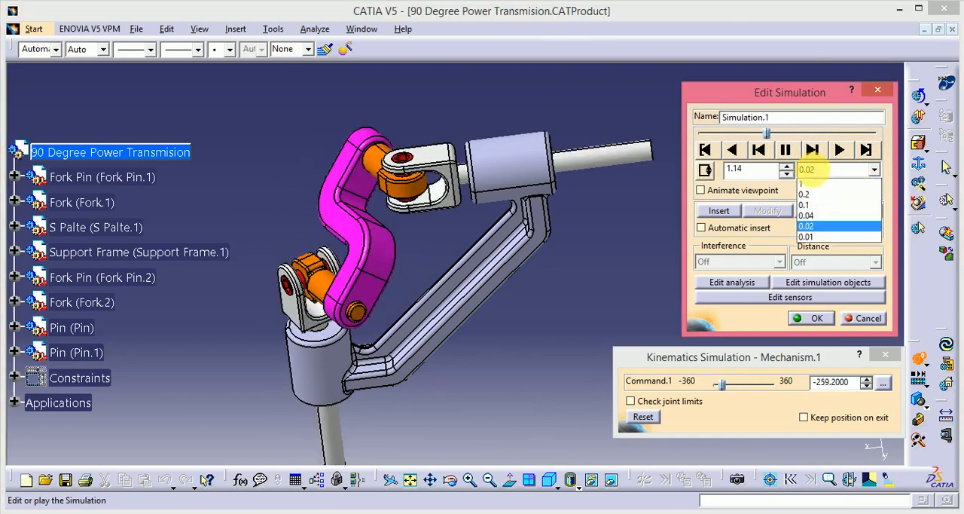
pyautogui.click(808, 236)
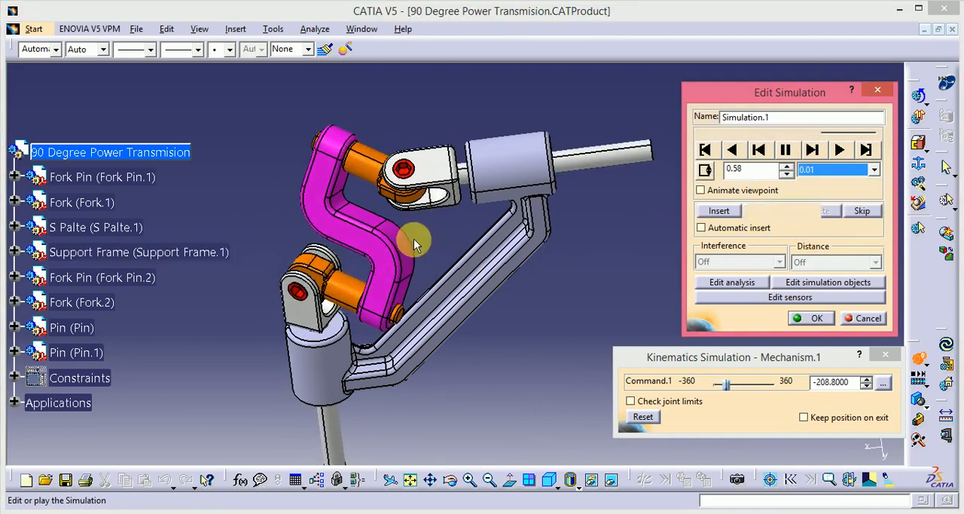
# Step: Examine the looping motion of the forks, pins and S plate from several viewing angles
pyautogui.moveTo(415, 237); pyautogui.dragTo(474, 277, button='middle')
pyautogui.moveTo(532, 263); pyautogui.dragTo(555, 241, button='middle')
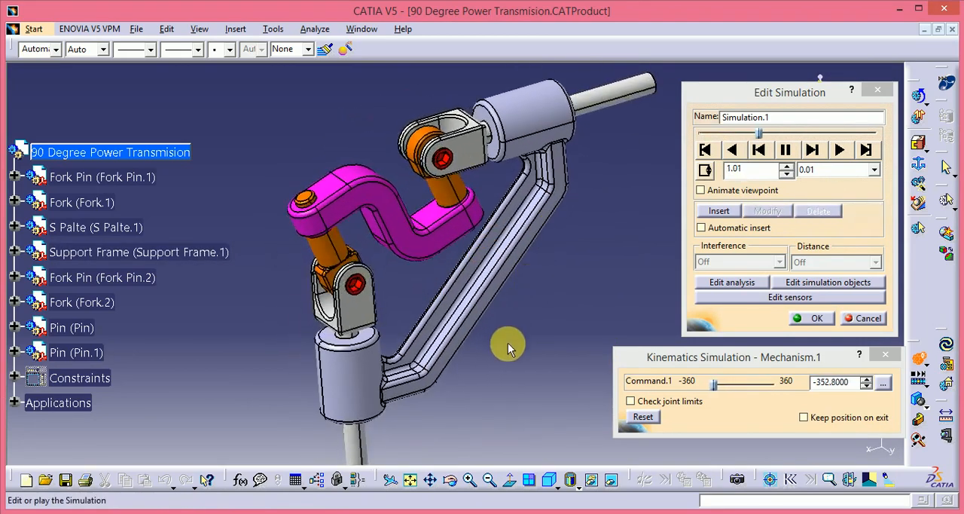
pyautogui.moveTo(498, 349); pyautogui.dragTo(437, 334, button='middle')
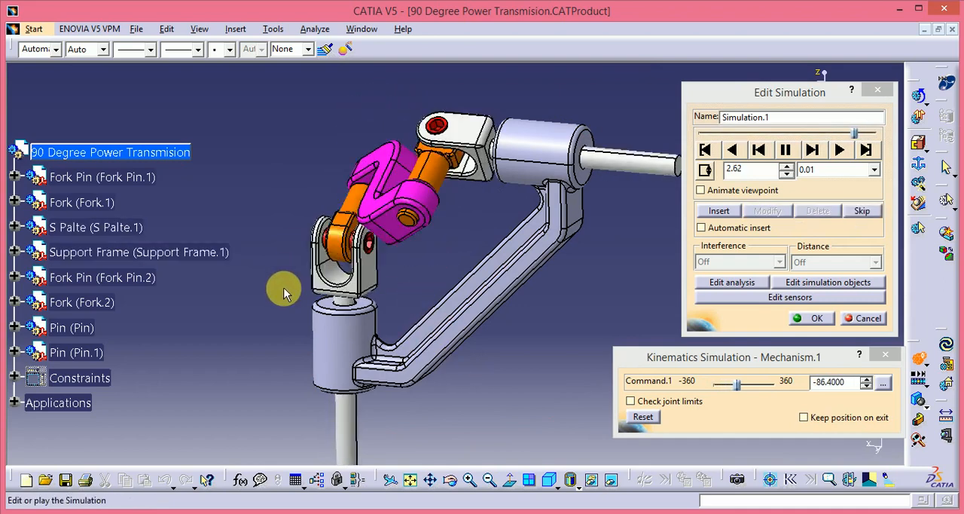
pyautogui.moveTo(286, 287); pyautogui.dragTo(454, 322, button='middle')
pyautogui.moveTo(289, 172); pyautogui.dragTo(469, 159, button='middle')
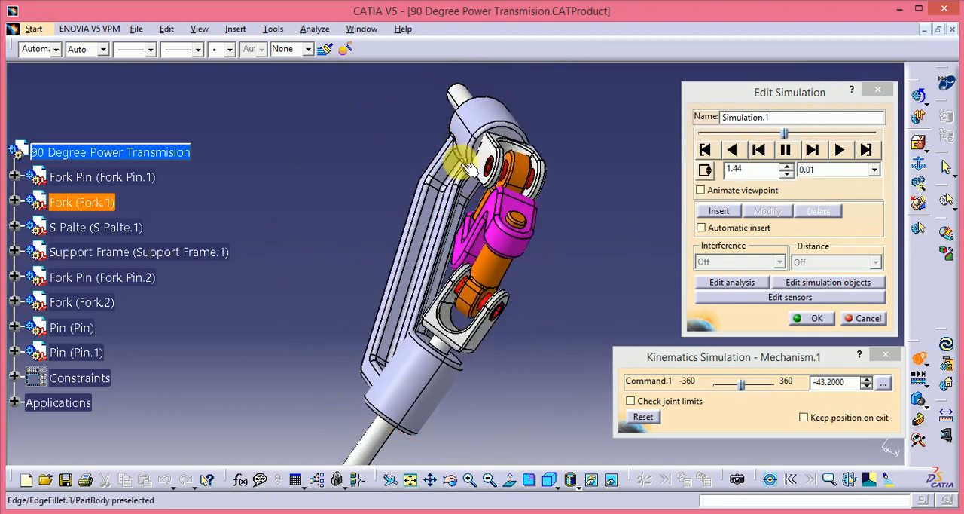
pyautogui.moveTo(285, 269); pyautogui.dragTo(306, 312, button='middle')
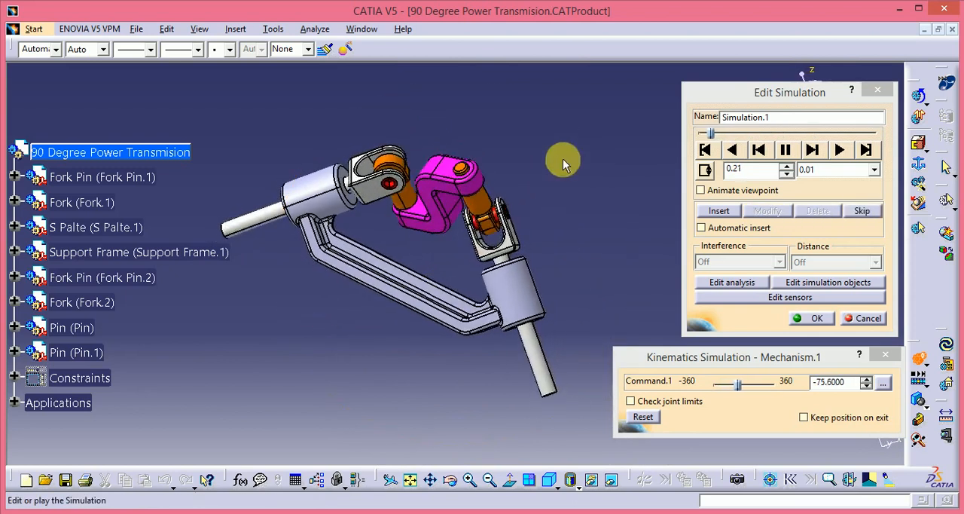
pyautogui.moveTo(564, 159); pyautogui.dragTo(508, 279, button='middle')
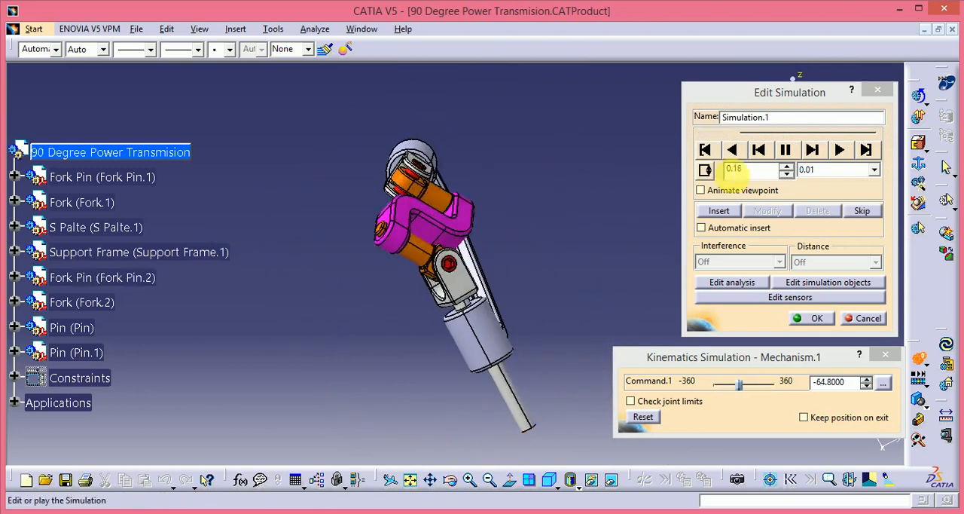
# Step: Switch off looping for Simulation.1 and watch the remaining motion from other viewing angles
pyautogui.click(708, 171)
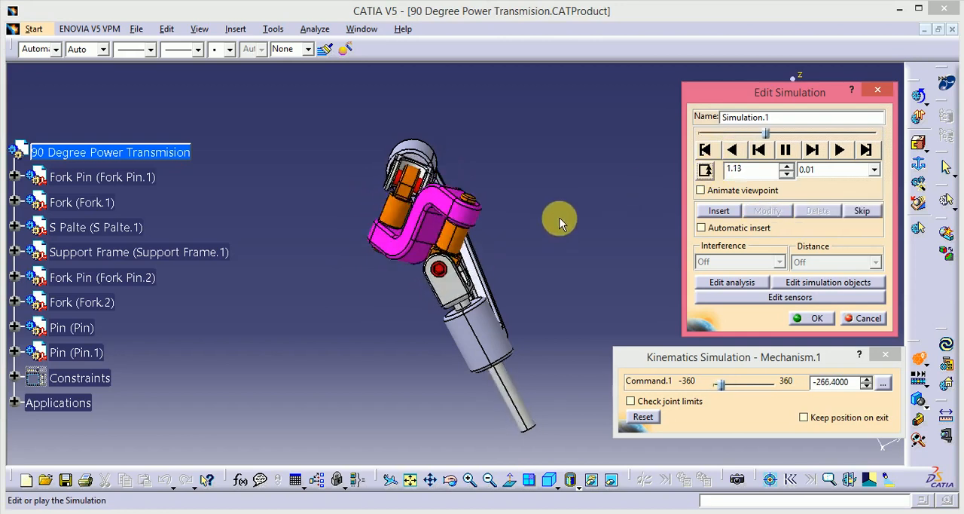
pyautogui.moveTo(560, 220); pyautogui.dragTo(522, 279, button='middle')
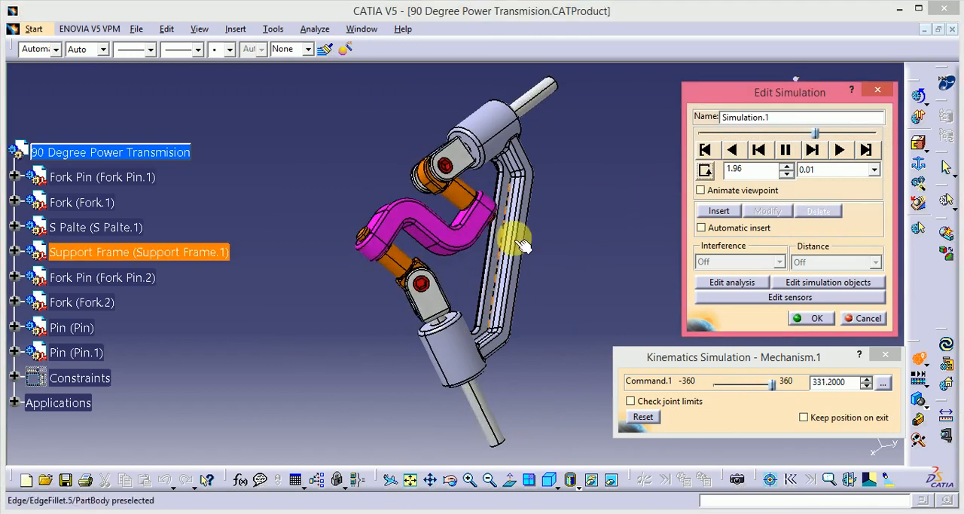
pyautogui.moveTo(566, 259); pyautogui.dragTo(553, 291, button='middle')
pyautogui.scroll(-1, 454, 363)
pyautogui.moveTo(454, 362); pyautogui.dragTo(459, 280, button='middle')
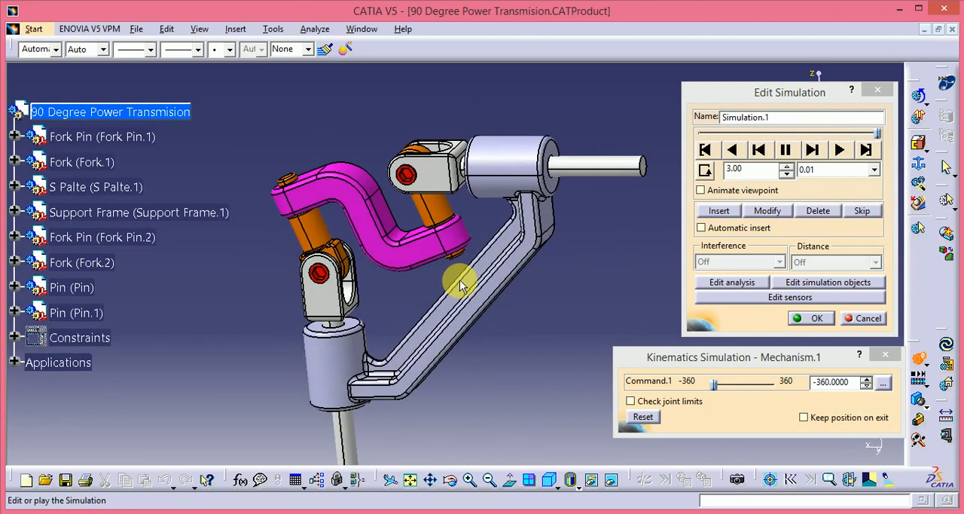
# Step: Hide the specification tree and play Simulation.1 through once without looping
pyautogui.press('F3')
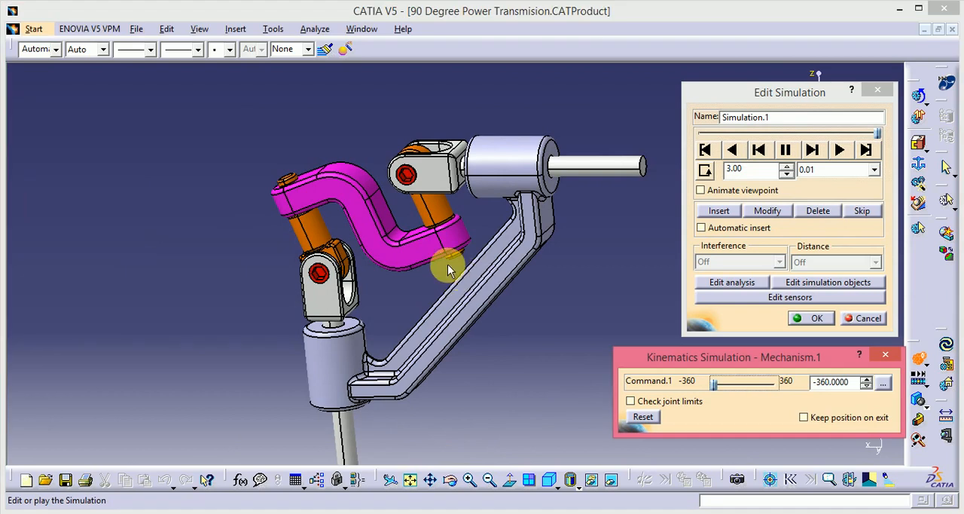
pyautogui.click(840, 150)
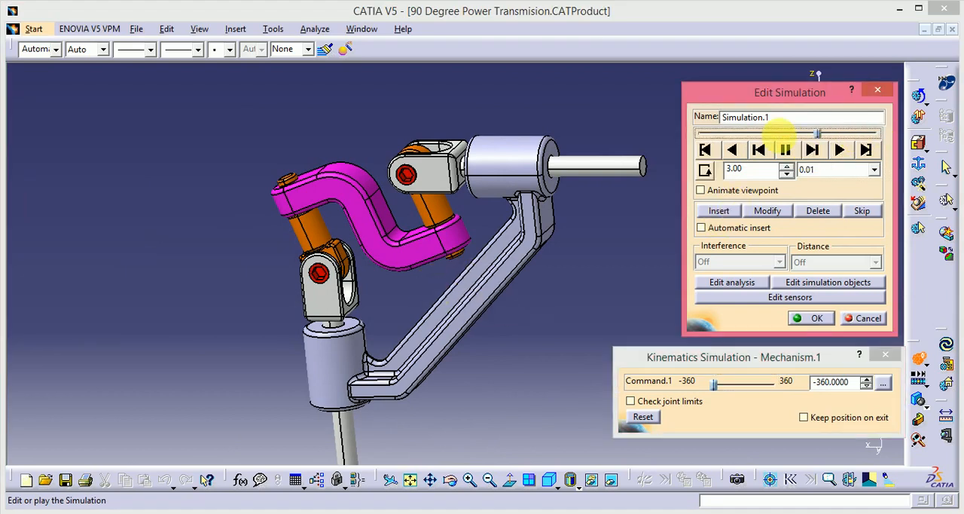
pyautogui.click(837, 151)
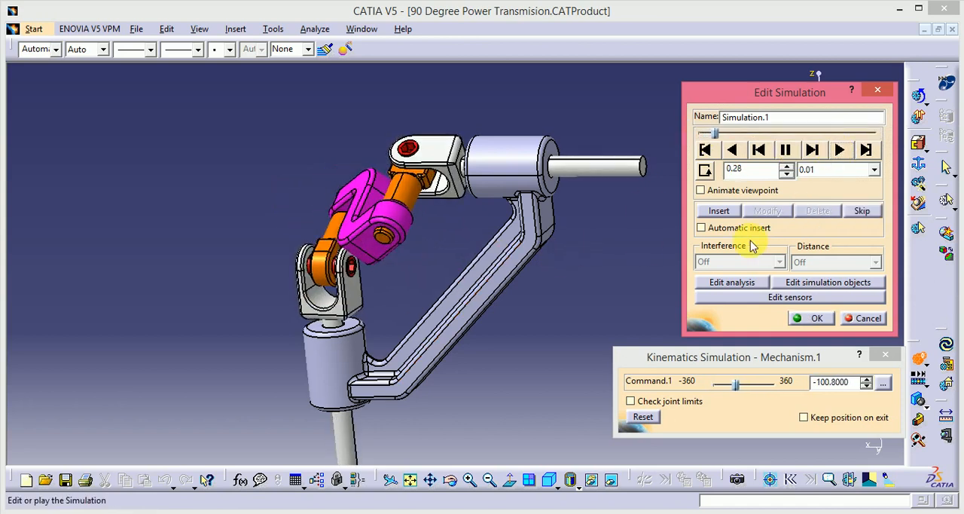
# Step: Orient the view normal to the flat face of the support frame to watch the motion head-on
pyautogui.moveTo(593, 296); pyautogui.dragTo(537, 362, button='middle')
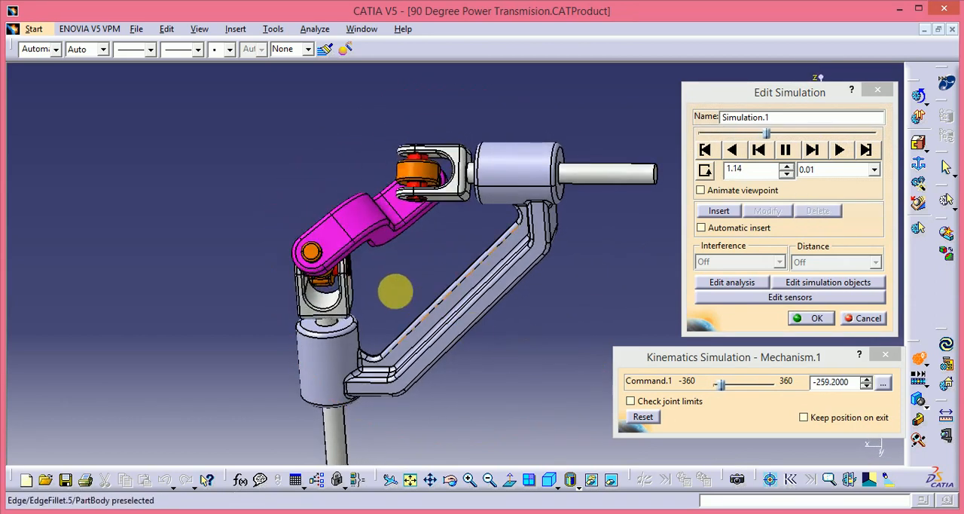
pyautogui.moveTo(399, 292); pyautogui.dragTo(438, 273, button='middle')
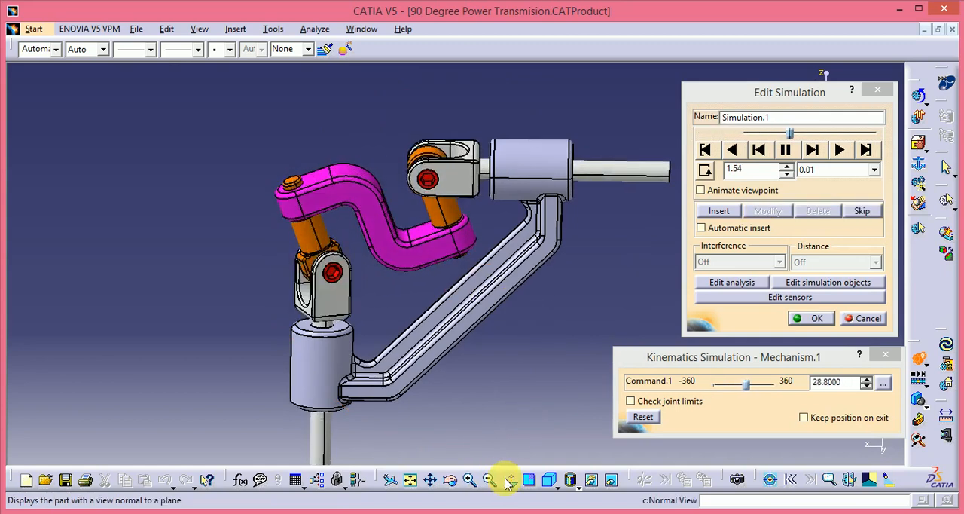
pyautogui.click(508, 479)
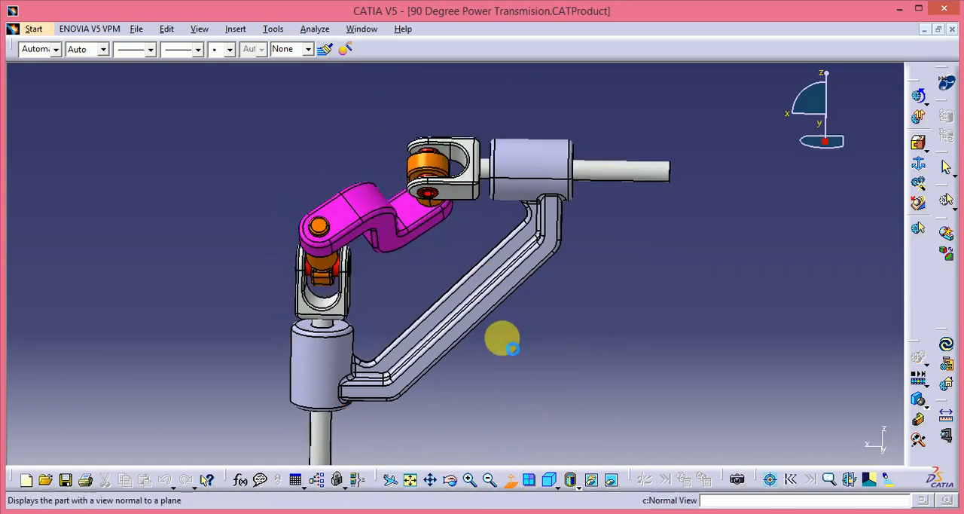
pyautogui.click(526, 280)
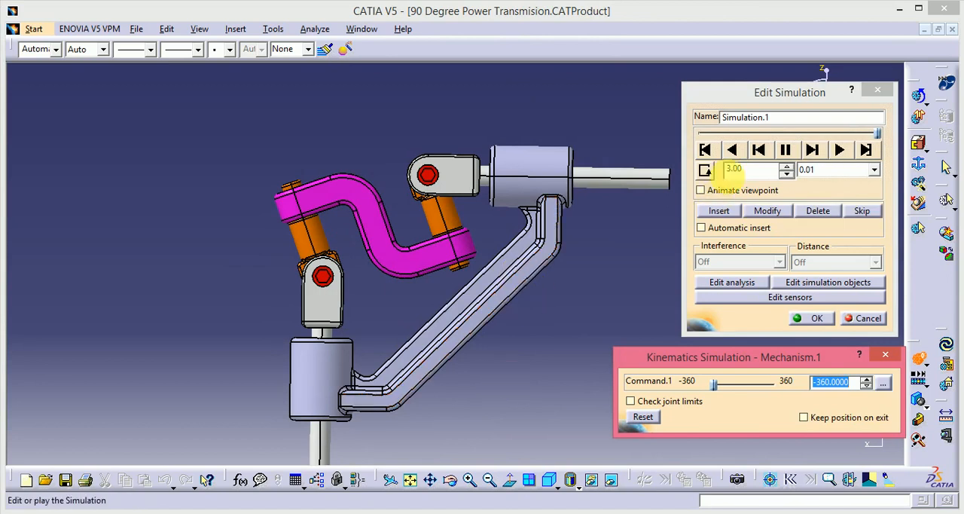
# Step: Turn looping playback of Simulation.1 back on, view it at an angle and redisplay the specification tree
pyautogui.click(705, 170)
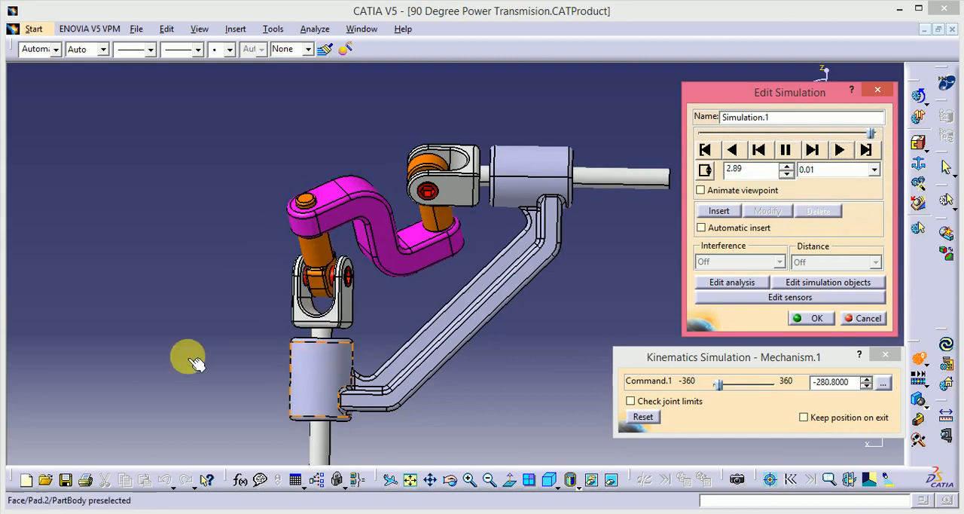
pyautogui.moveTo(148, 284); pyautogui.dragTo(499, 230, button='middle')
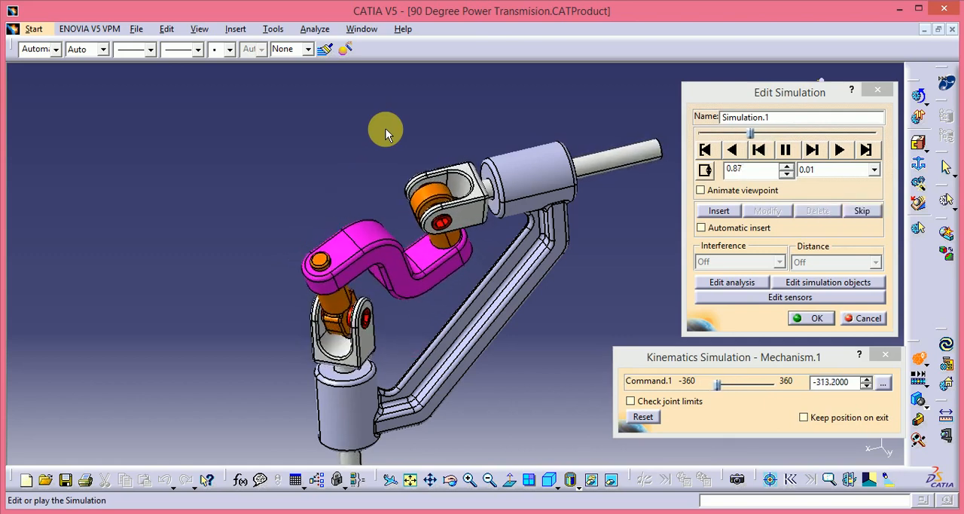
pyautogui.press('F3')
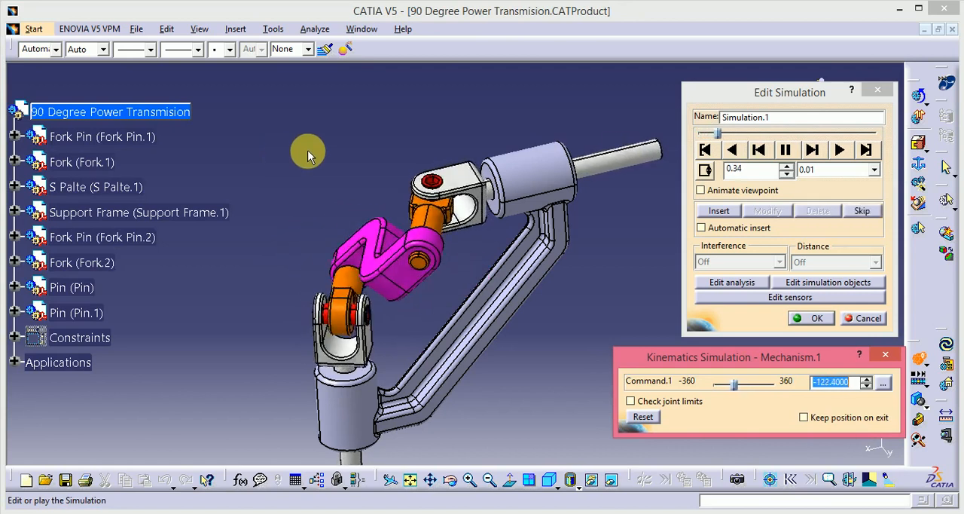
# Step: Try interpolation steps of 0.02, 0.04, 0.1, 0.2, 1 and again 0.2 on the looping playback of Simulation.1
pyautogui.click(874, 169)
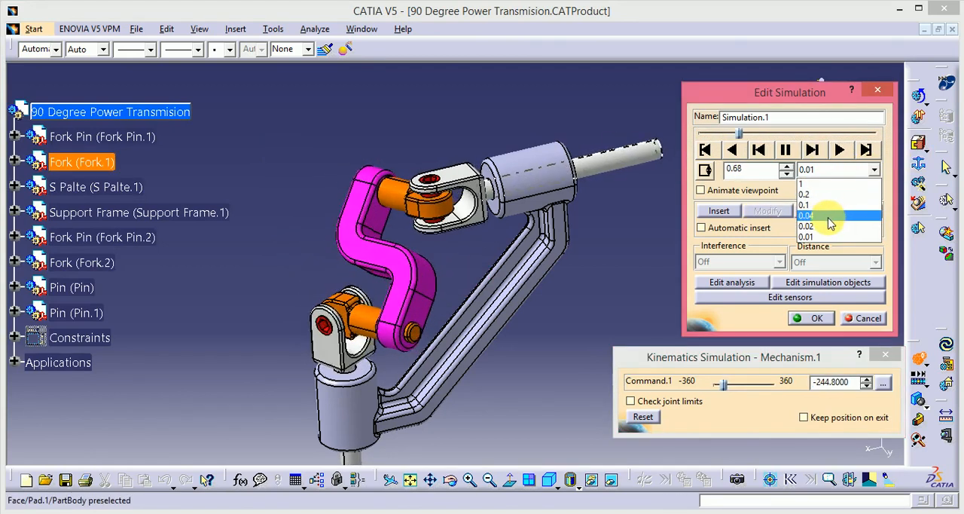
pyautogui.click(827, 226)
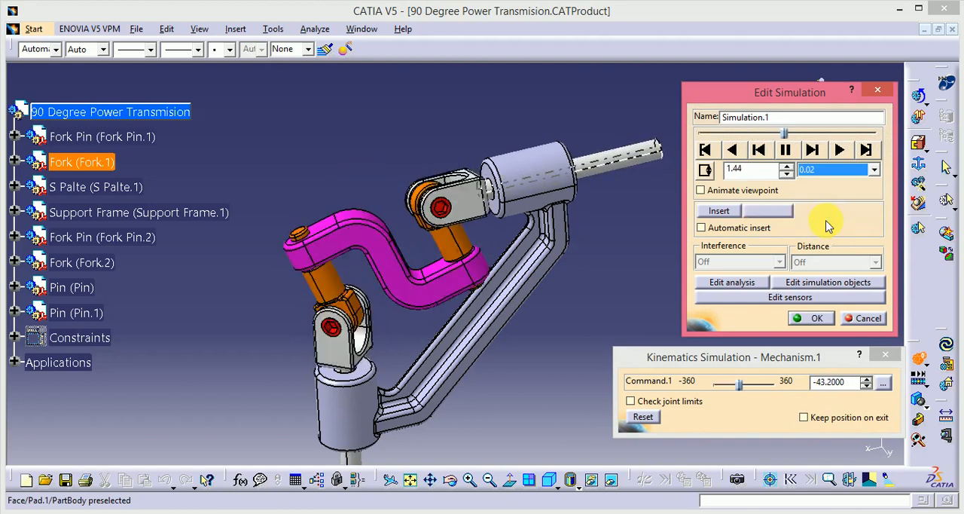
pyautogui.click(856, 171)
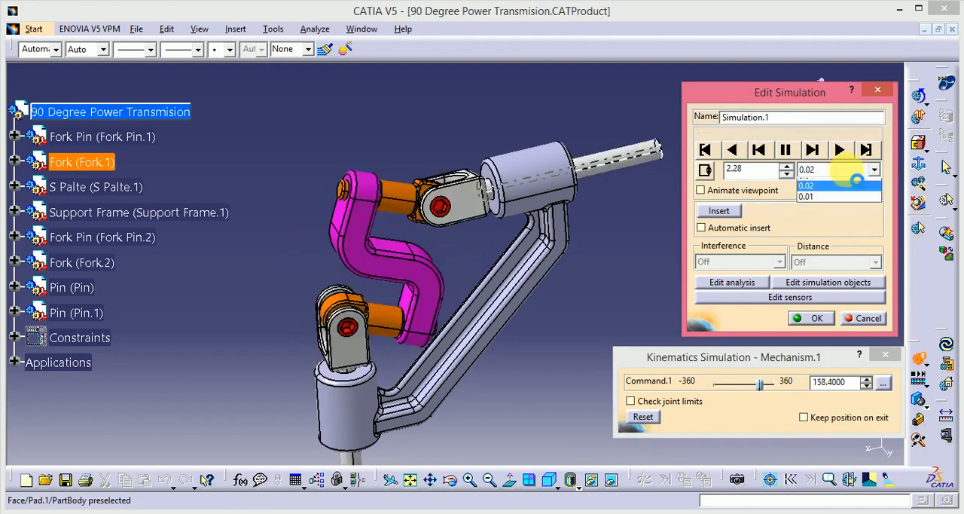
pyautogui.click(831, 216)
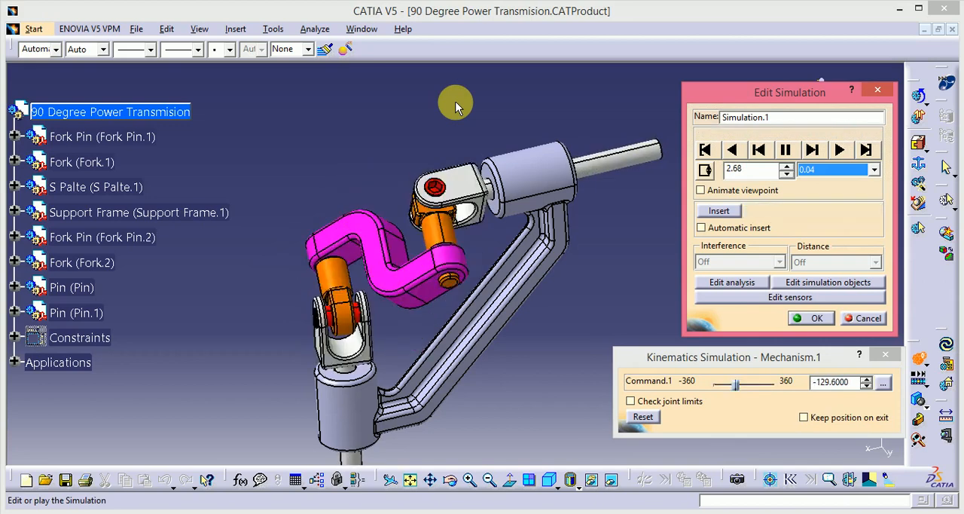
pyautogui.click(872, 169)
pyautogui.click(826, 205)
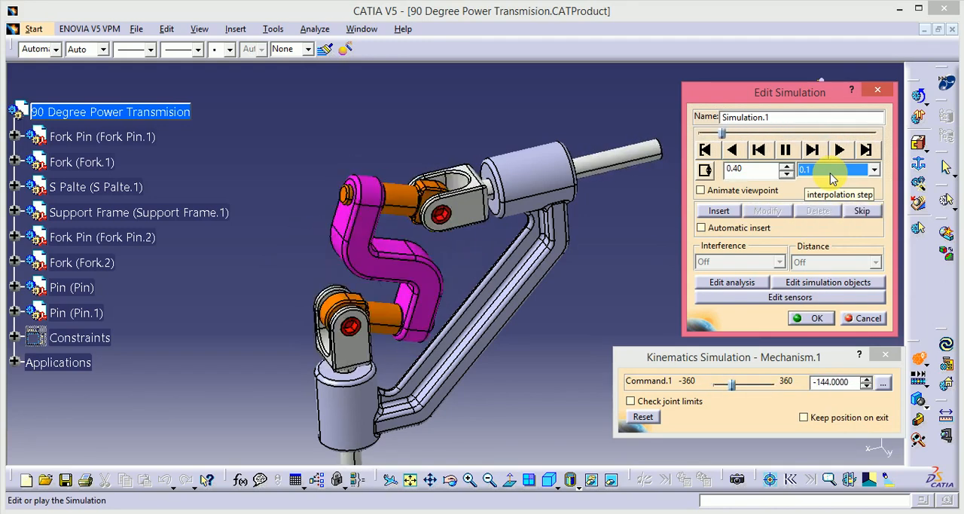
pyautogui.click(831, 171)
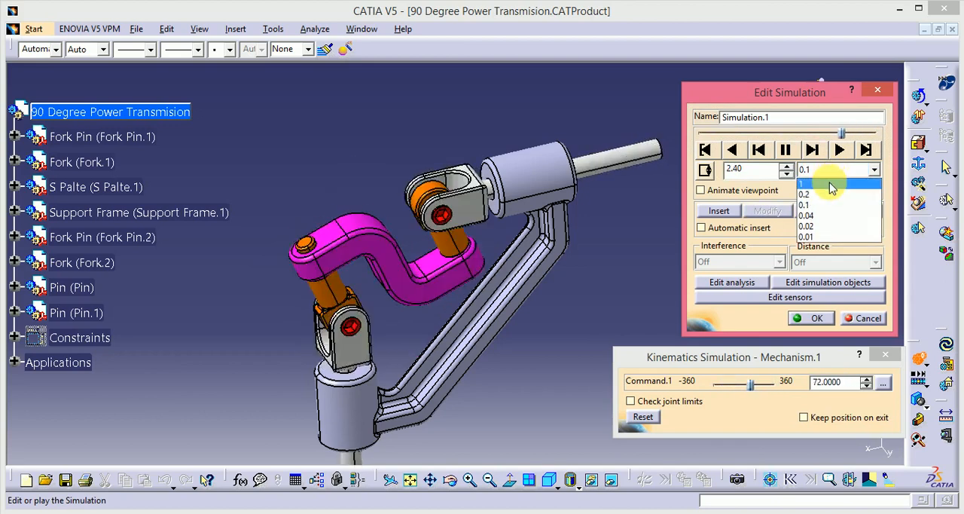
pyautogui.click(827, 194)
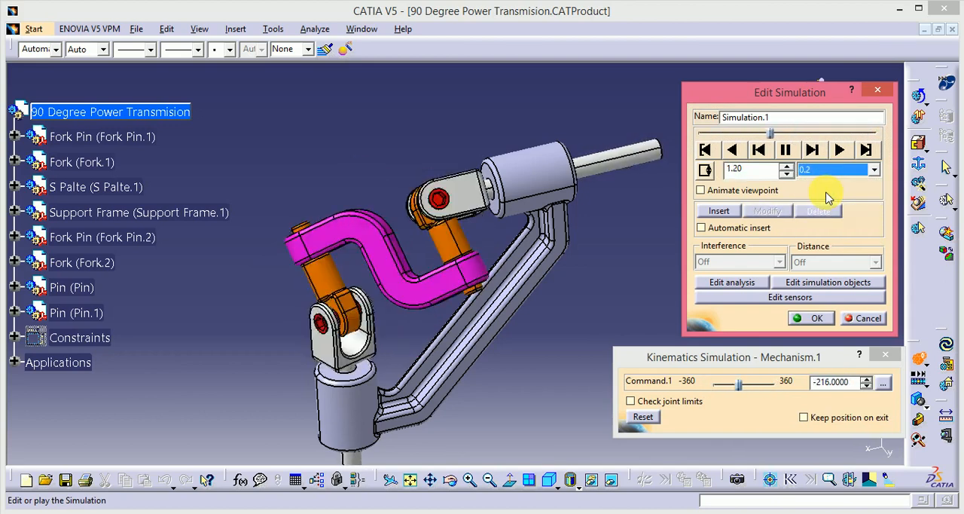
pyautogui.click(826, 169)
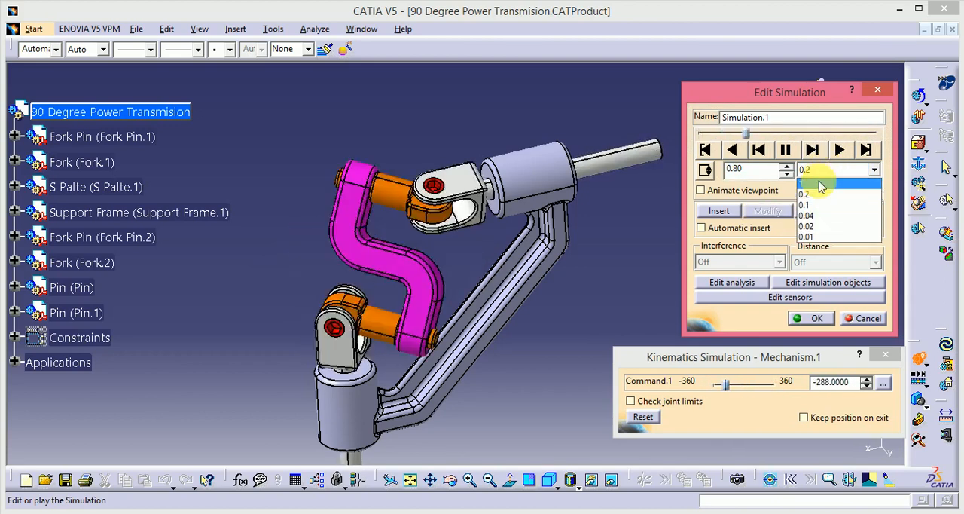
pyautogui.click(820, 185)
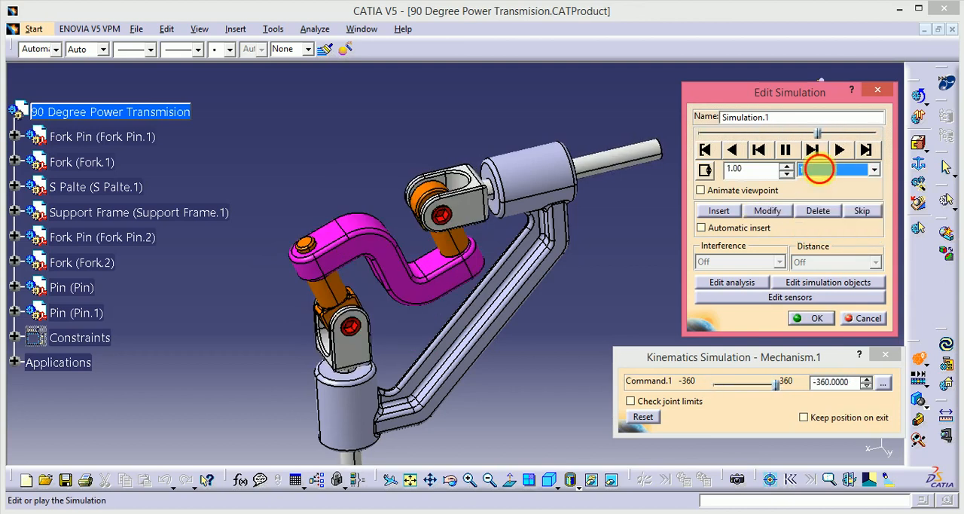
pyautogui.click(820, 169)
pyautogui.click(827, 195)
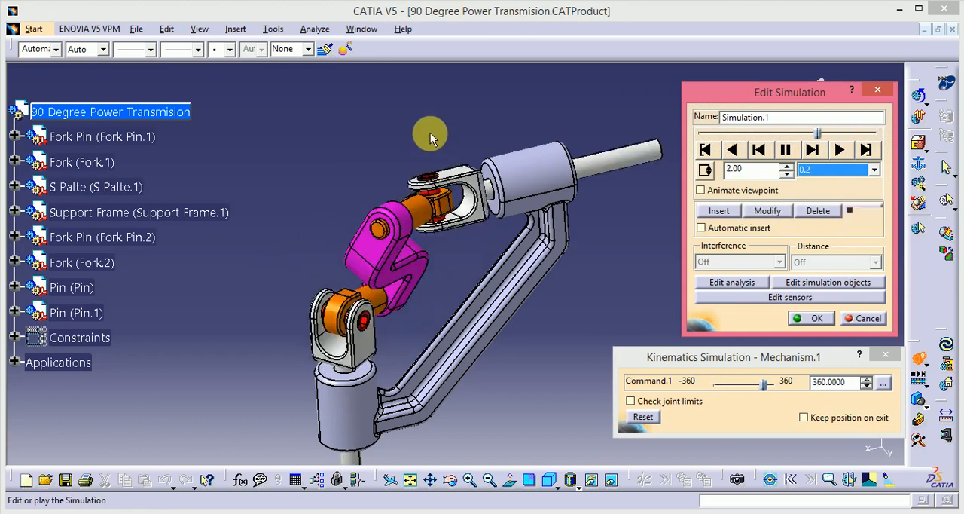
# Step: Set the interpolation step of Simulation.1 to 0.02 and accept the simulation edits without adding any analysis
pyautogui.click(854, 170)
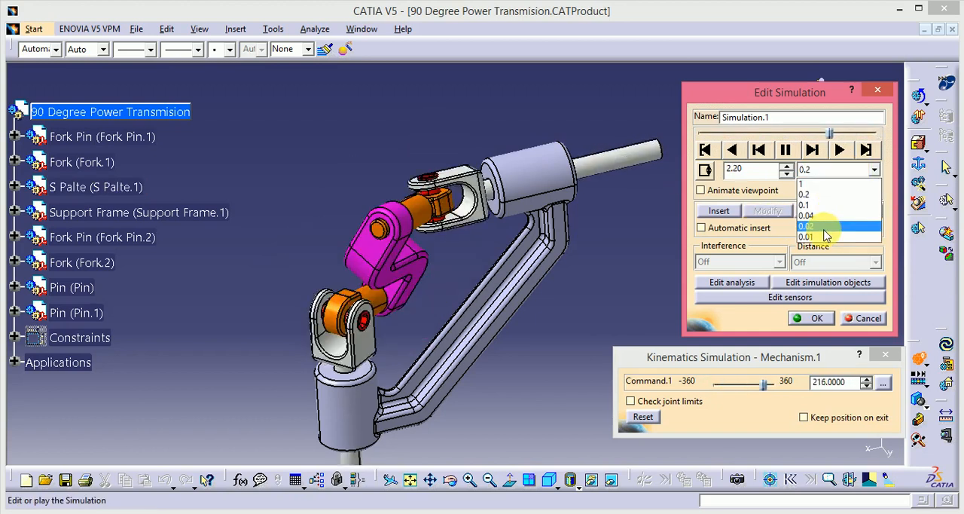
pyautogui.click(824, 228)
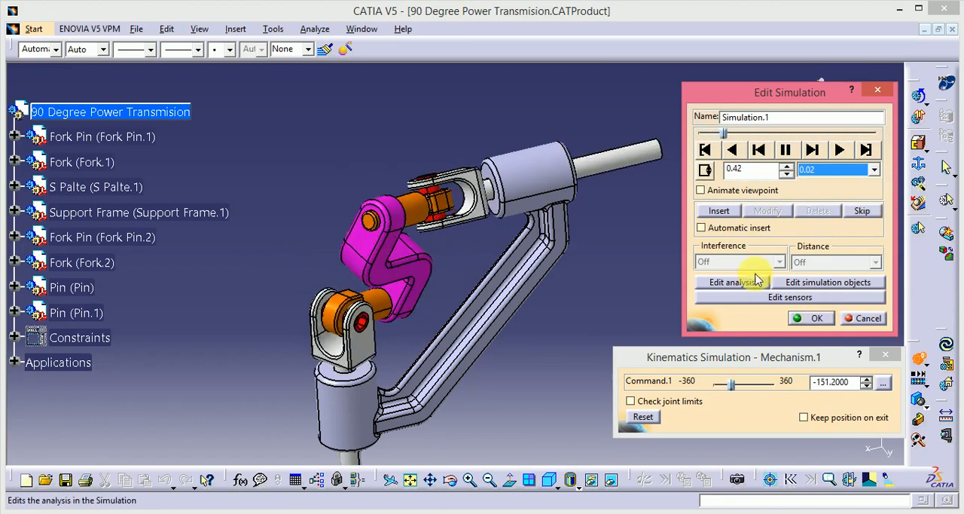
pyautogui.click(755, 283)
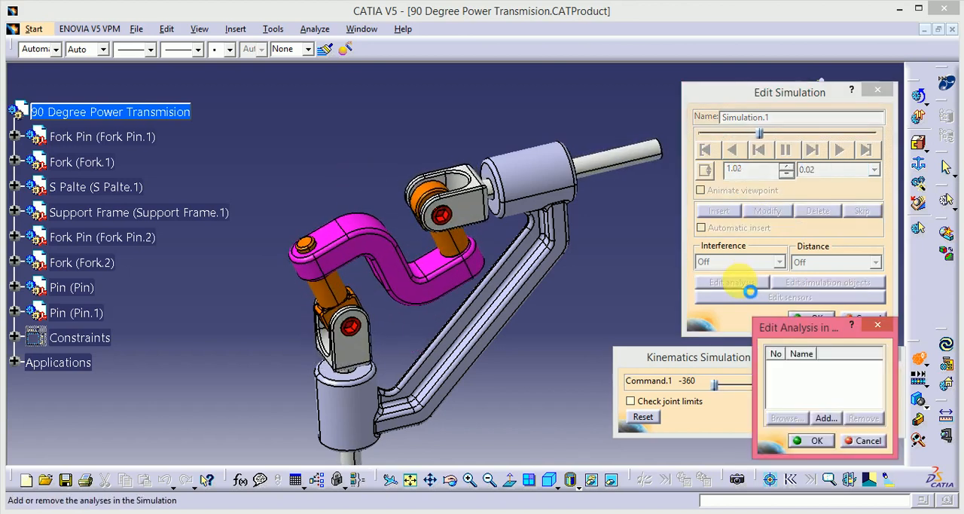
pyautogui.click(875, 324)
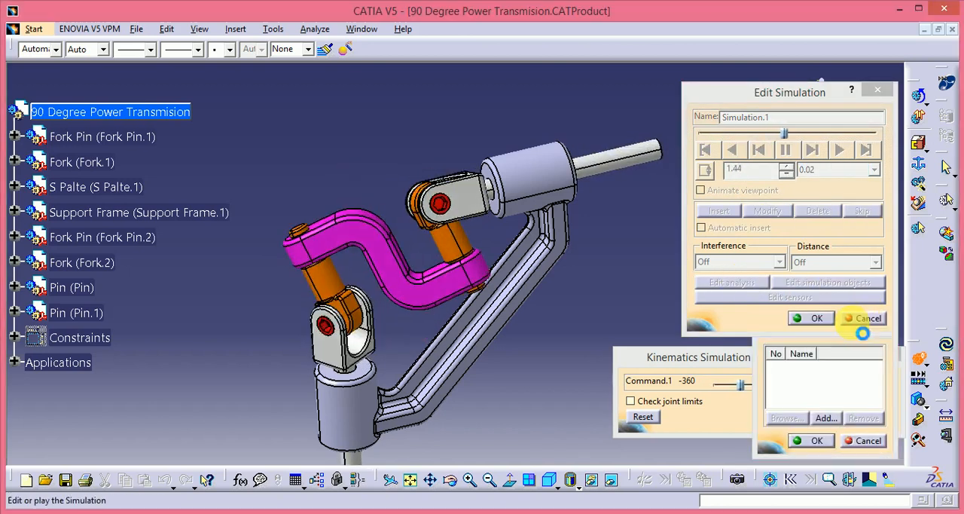
pyautogui.click(813, 319)
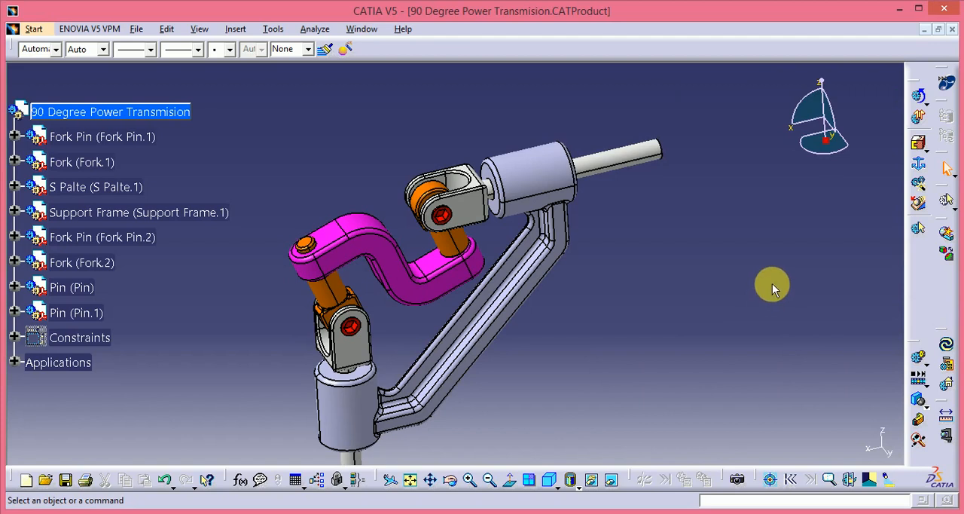